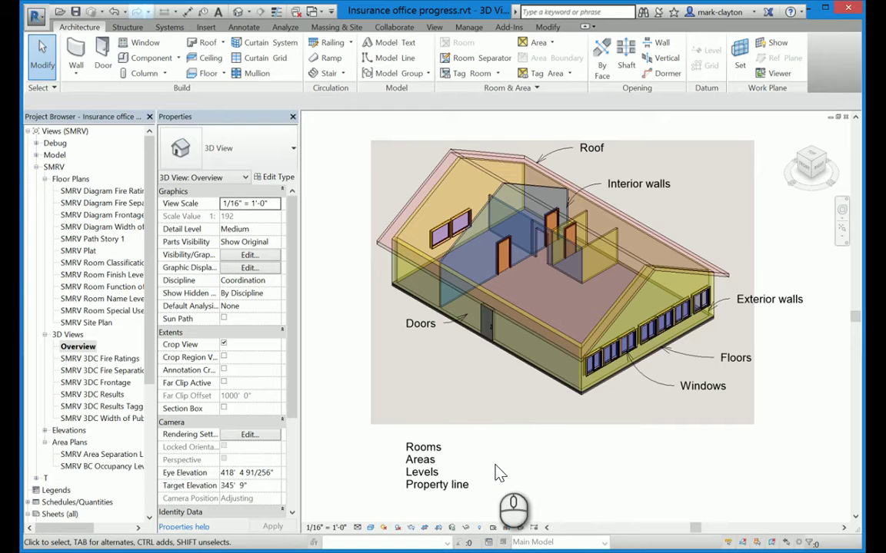
pyautogui.click(465, 470)
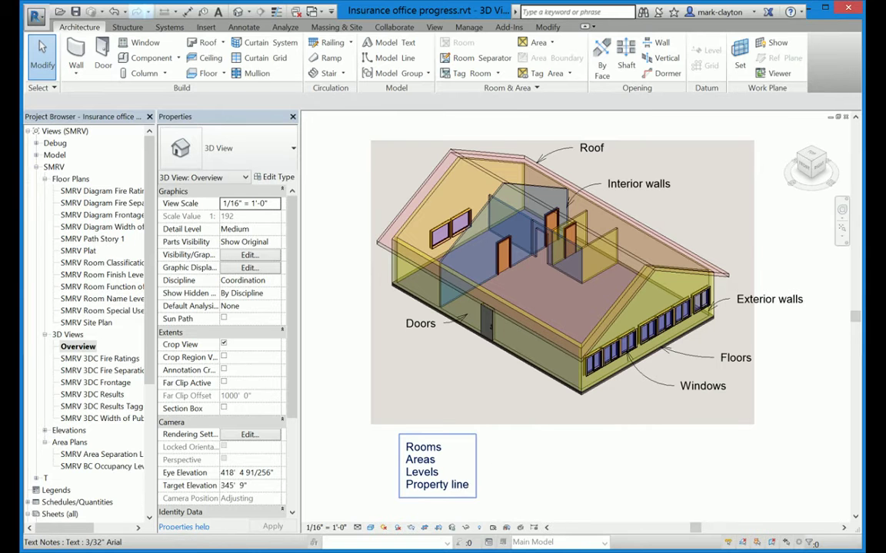
pyautogui.click(598, 414)
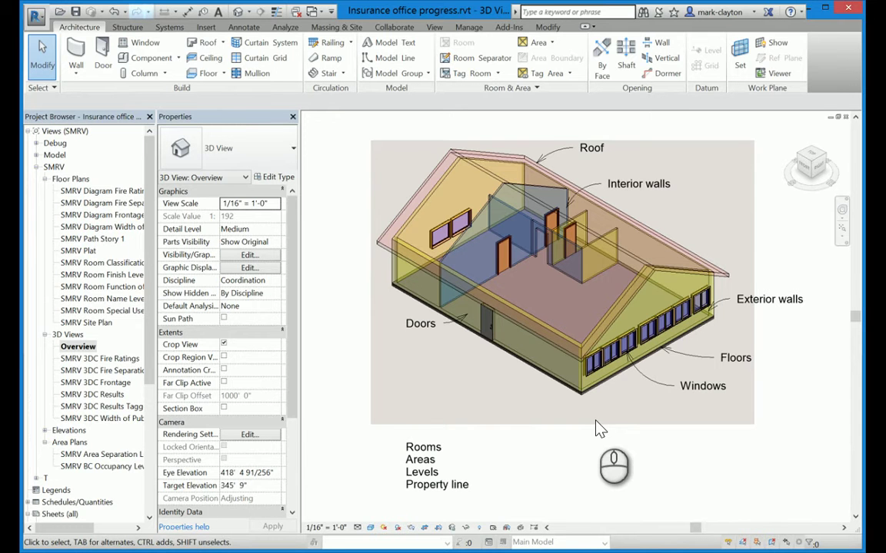
# Step: Open the SMRV 3DC Results 3D view and launch the SMARTreview APR add-in
pyautogui.doubleClick(117, 397)
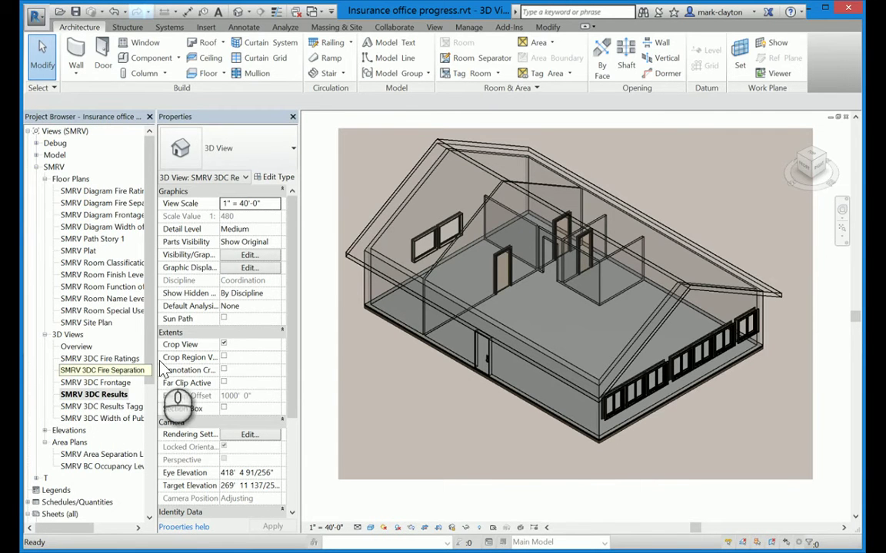
pyautogui.click(508, 28)
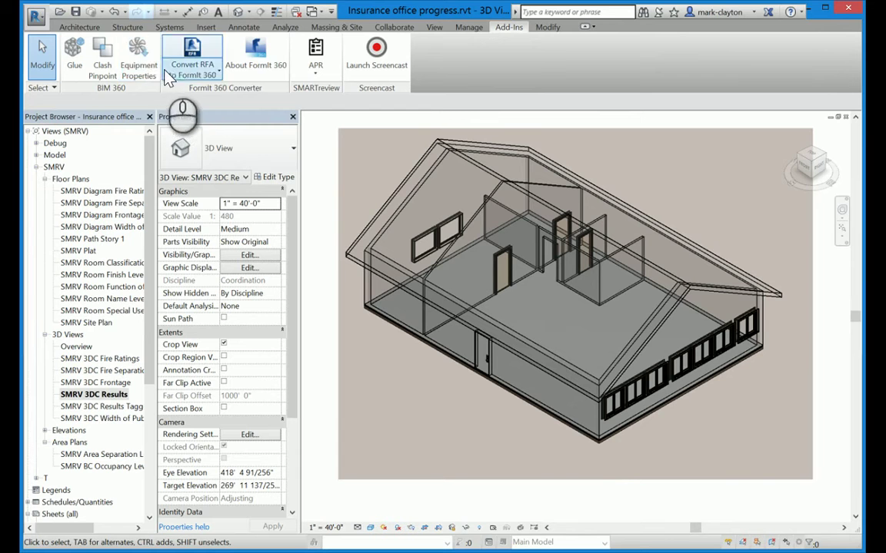
pyautogui.click(317, 62)
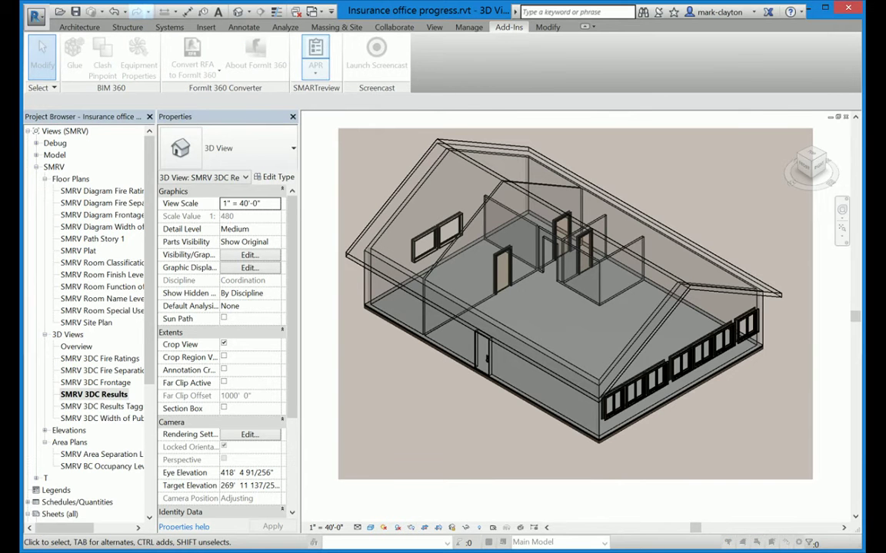
pyautogui.moveTo(77, 104); pyautogui.dragTo(419, 50)
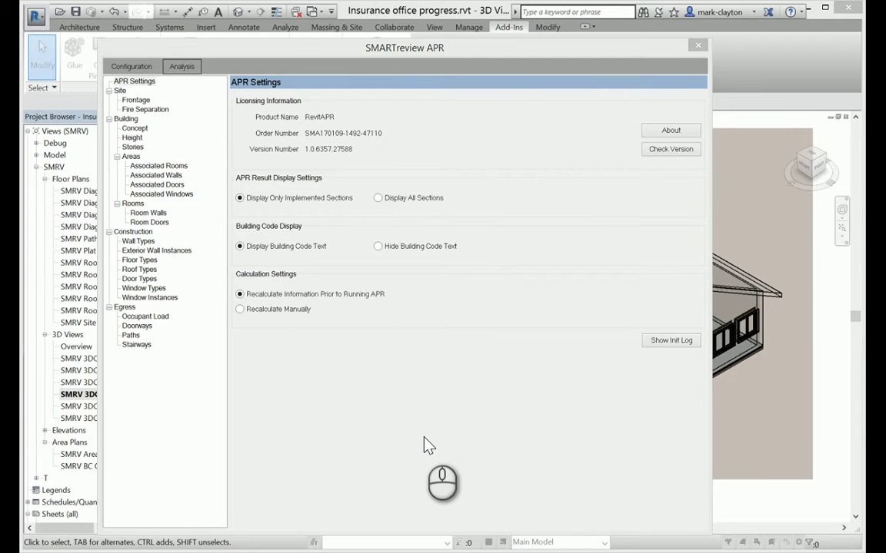
# Step: In the Frontage settings, set the West perimeter wall's width of public way or open space to 30 feet and apply it
pyautogui.click(129, 103)
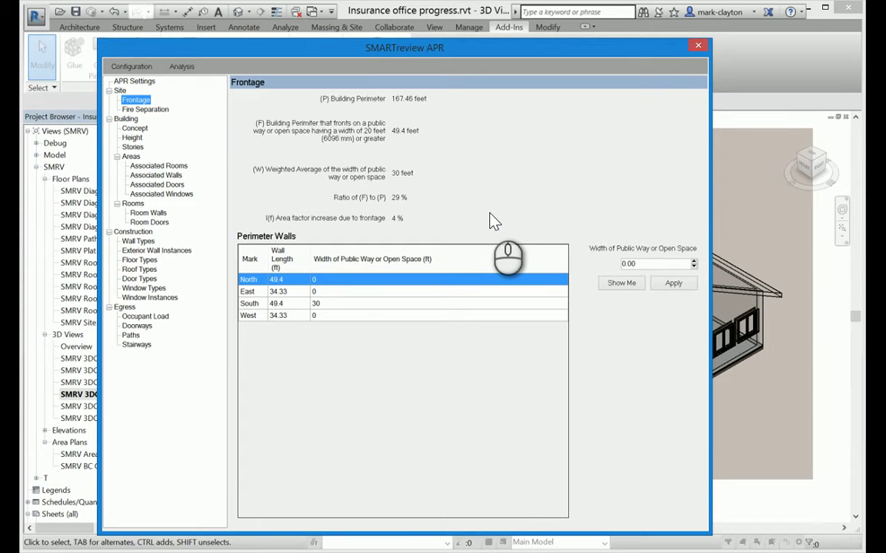
pyautogui.click(422, 315)
pyautogui.doubleClick(640, 263)
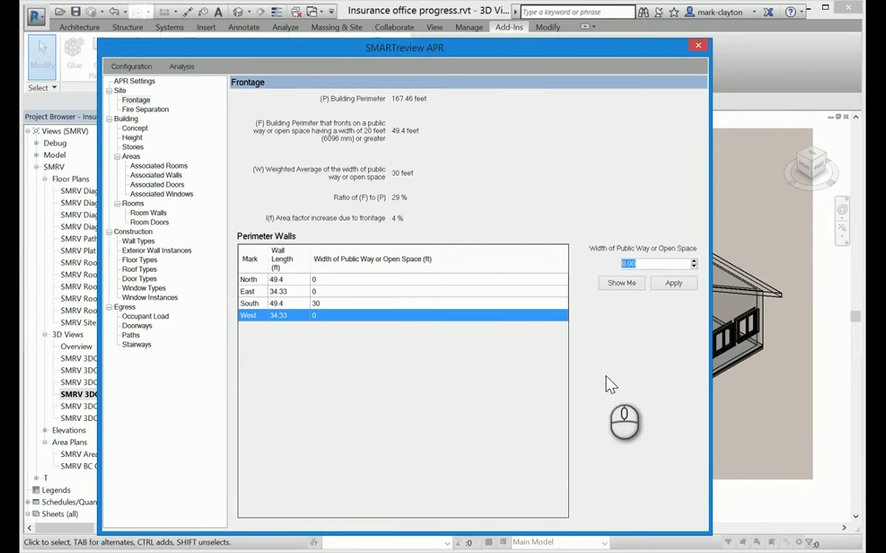
pyautogui.write('30')
pyautogui.press('Tab')
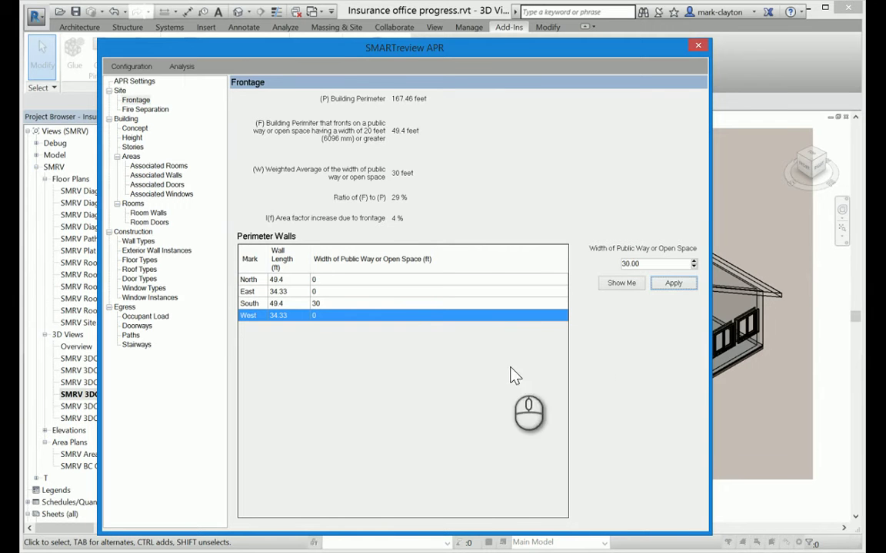
pyautogui.click(668, 281)
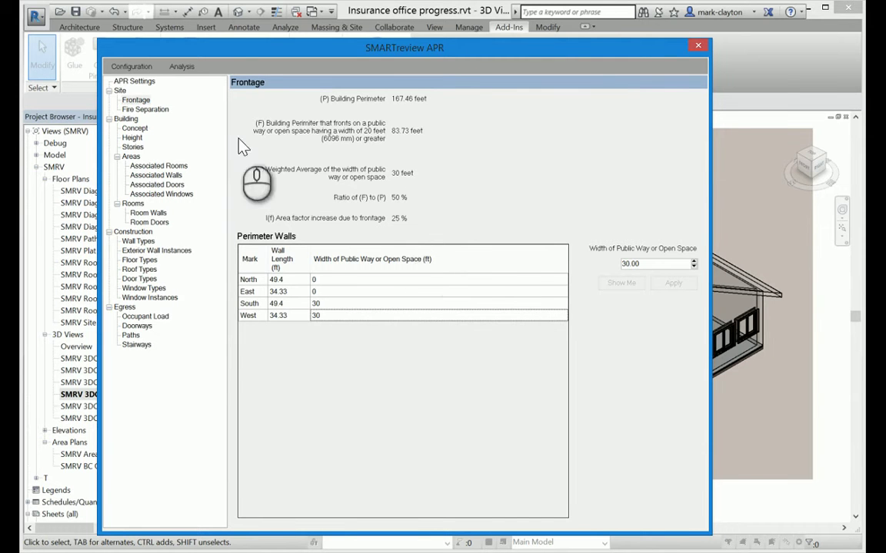
# Step: Calculate the fire separation distances for the exterior walls of story 1
pyautogui.click(145, 109)
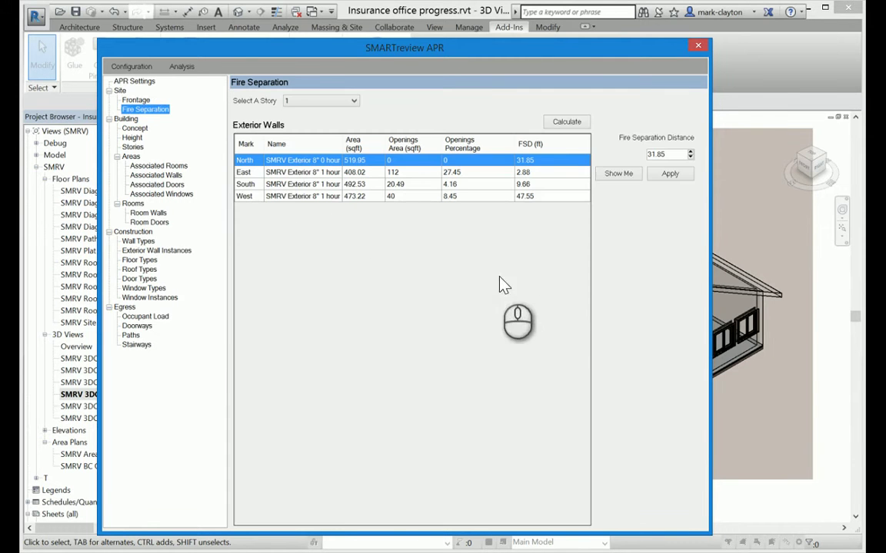
pyautogui.click(568, 123)
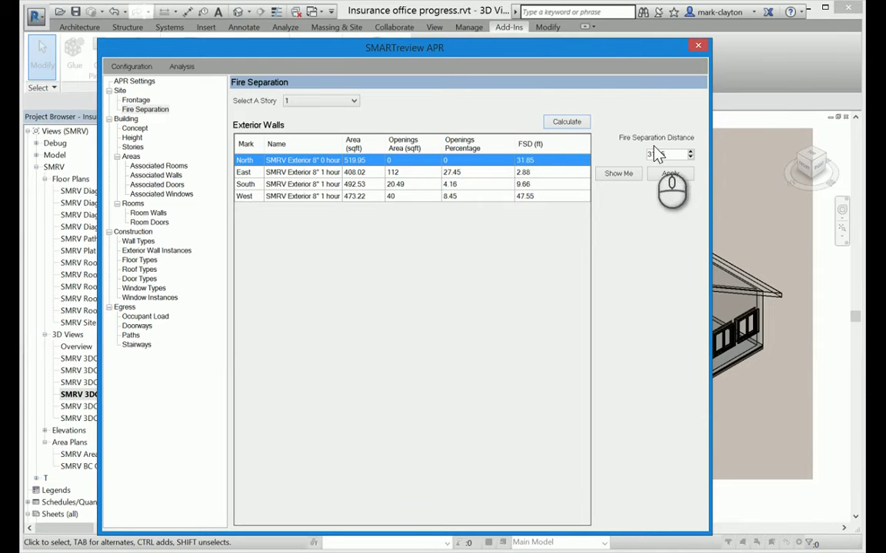
# Step: Define the building concept with occupancy B, construction type Type V-B and sprinkler type None
pyautogui.click(136, 128)
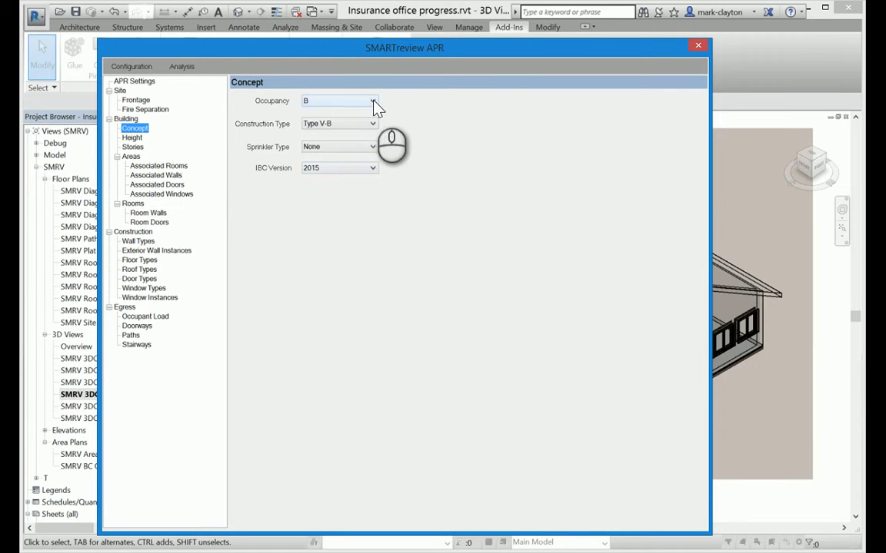
pyautogui.click(373, 102)
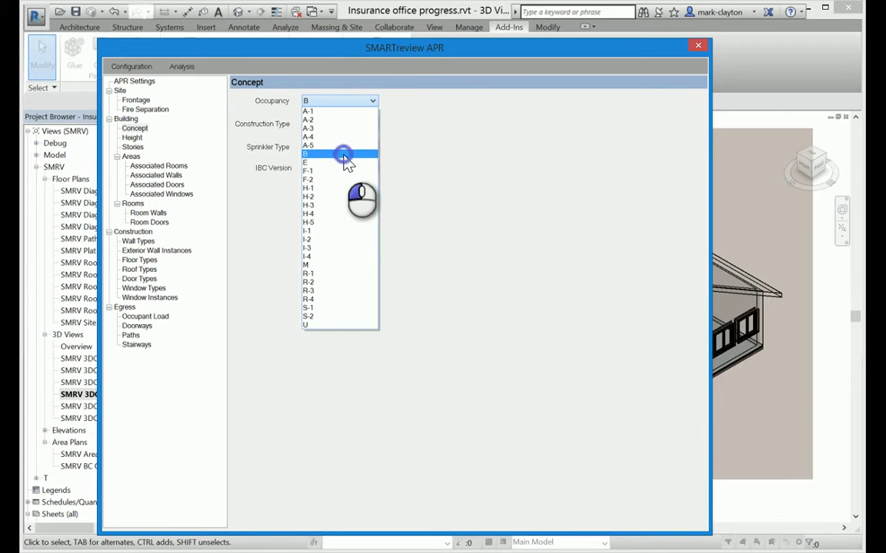
pyautogui.click(343, 155)
pyautogui.click(373, 127)
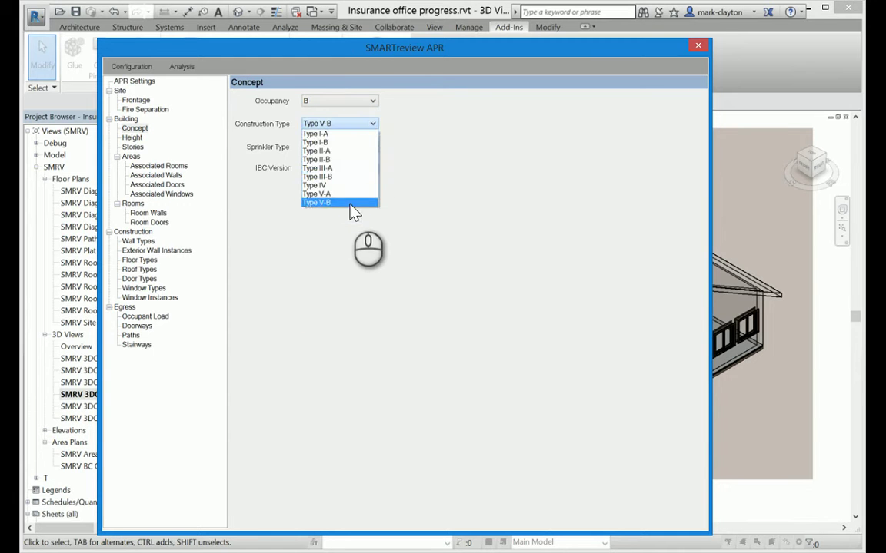
pyautogui.click(348, 201)
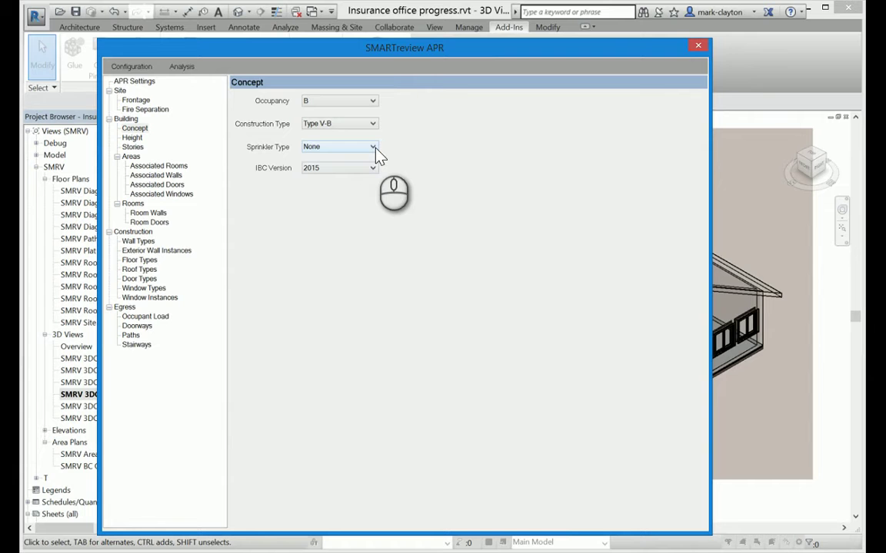
pyautogui.click(374, 148)
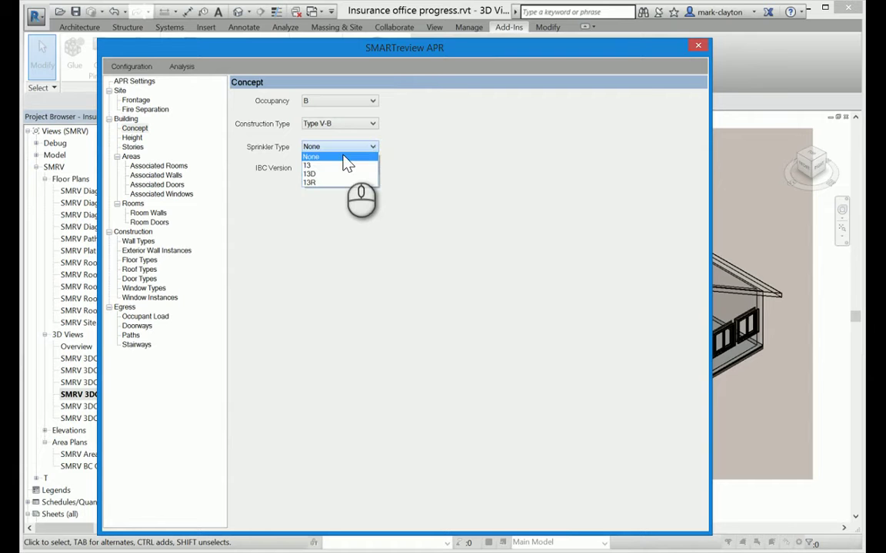
pyautogui.click(343, 156)
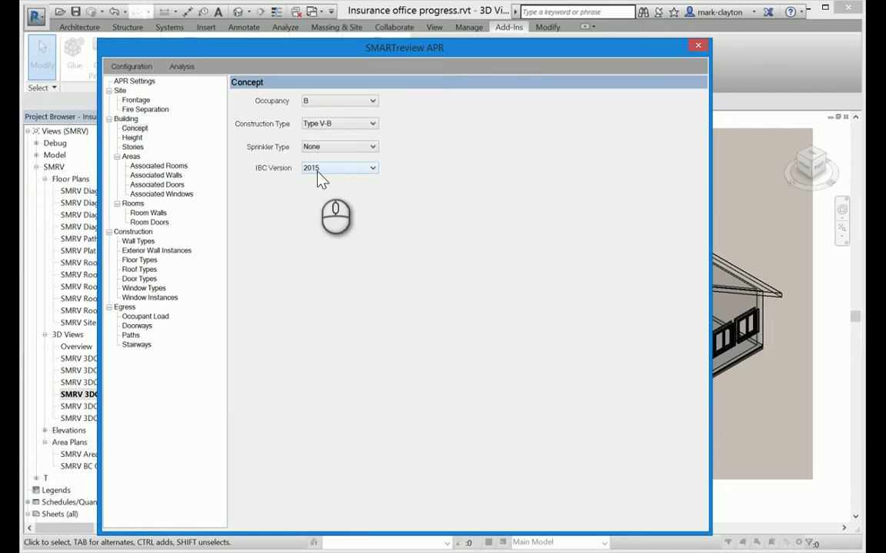
# Step: Review the building's height levels, stories and wall type fire ratings, collapsing the Areas and Rooms groups along the way
pyautogui.click(133, 138)
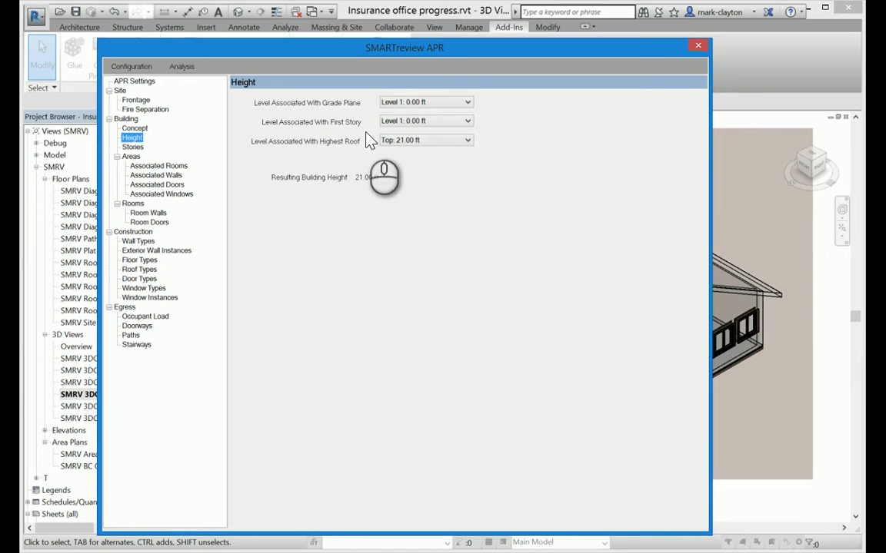
pyautogui.click(133, 147)
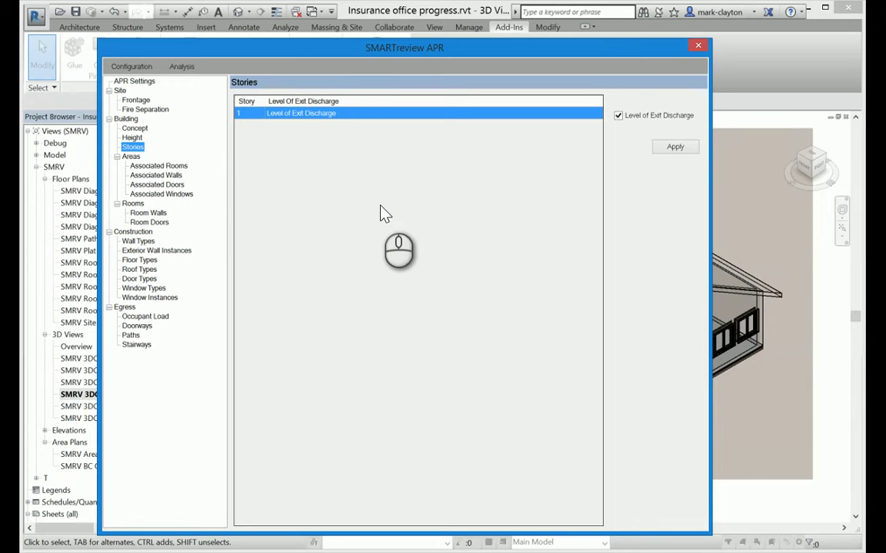
pyautogui.click(117, 157)
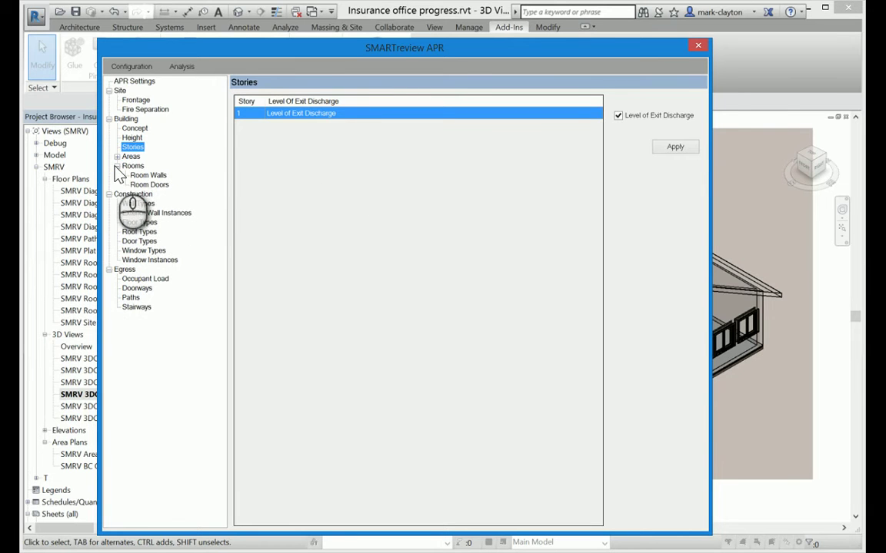
pyautogui.click(117, 166)
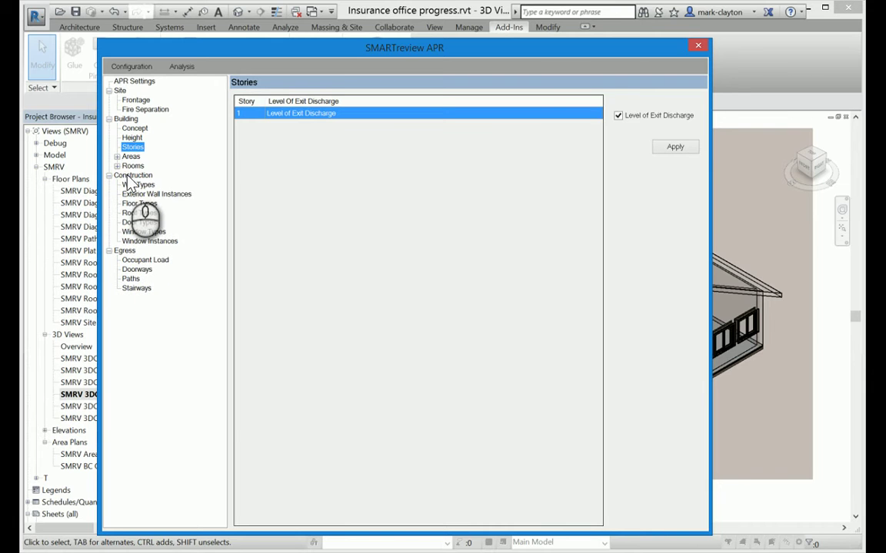
pyautogui.click(133, 176)
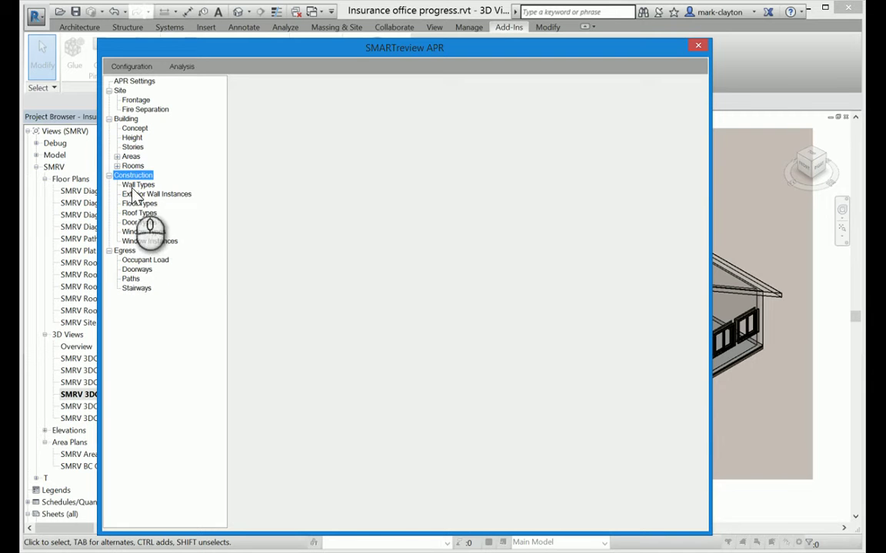
pyautogui.click(138, 185)
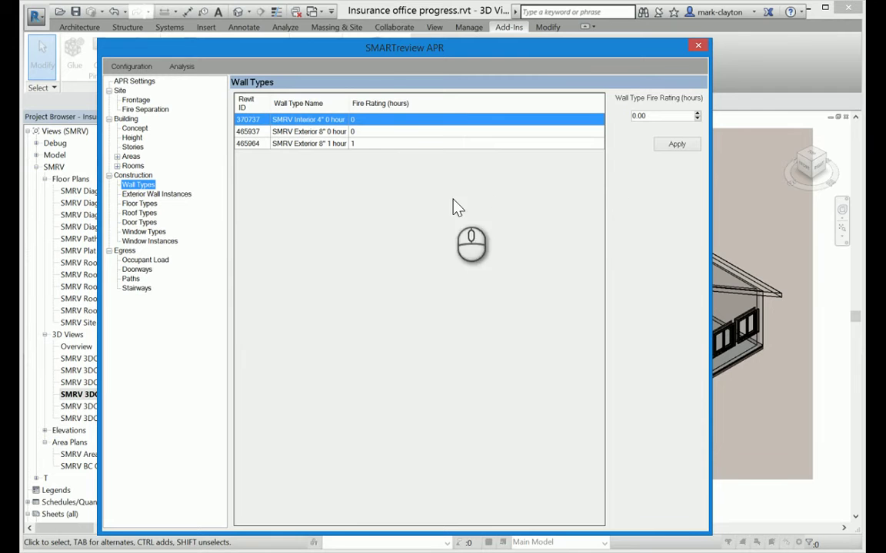
# Step: Try out Wall Faces Unoccupied Space as the facing direction of the West exterior wall instance
pyautogui.click(158, 194)
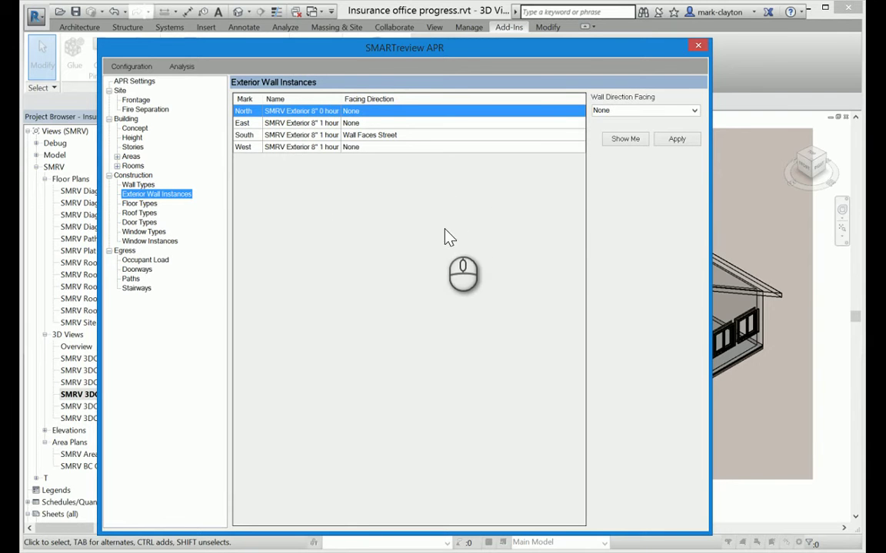
pyautogui.click(694, 112)
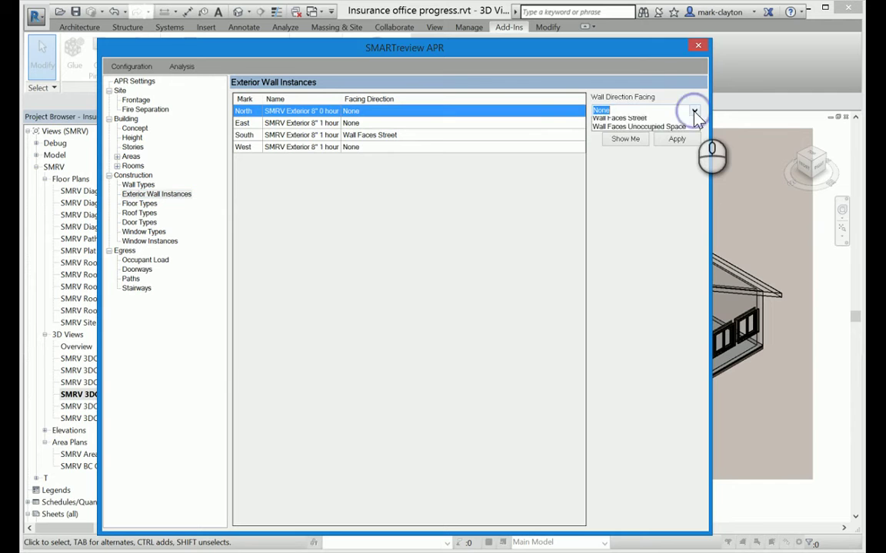
pyautogui.click(661, 209)
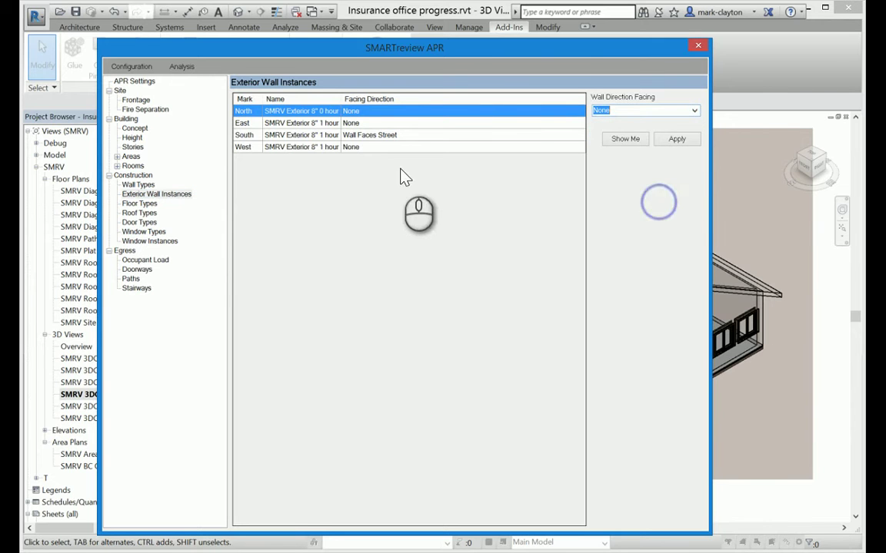
pyautogui.click(366, 149)
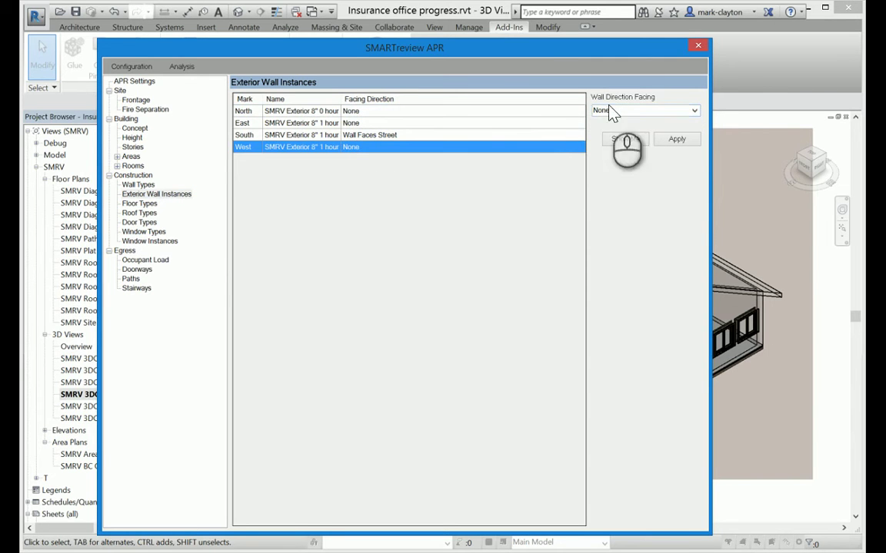
pyautogui.click(693, 111)
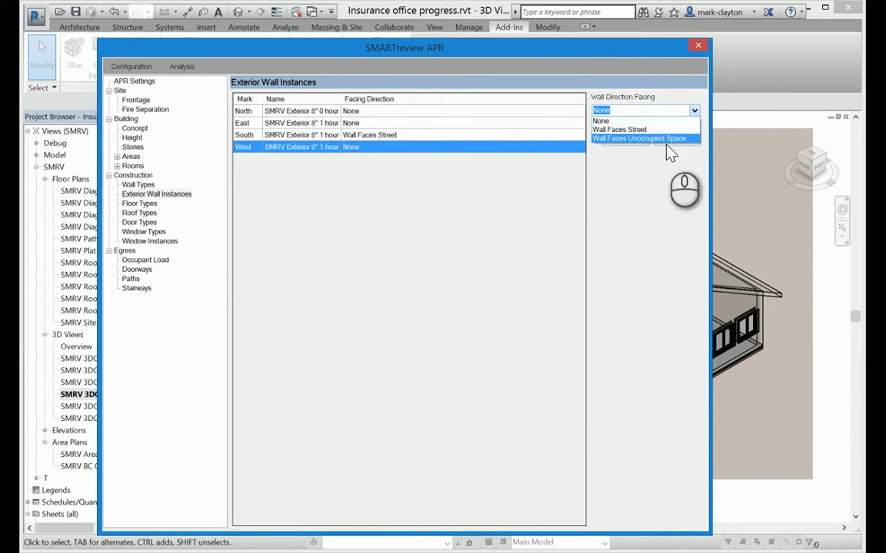
pyautogui.click(666, 142)
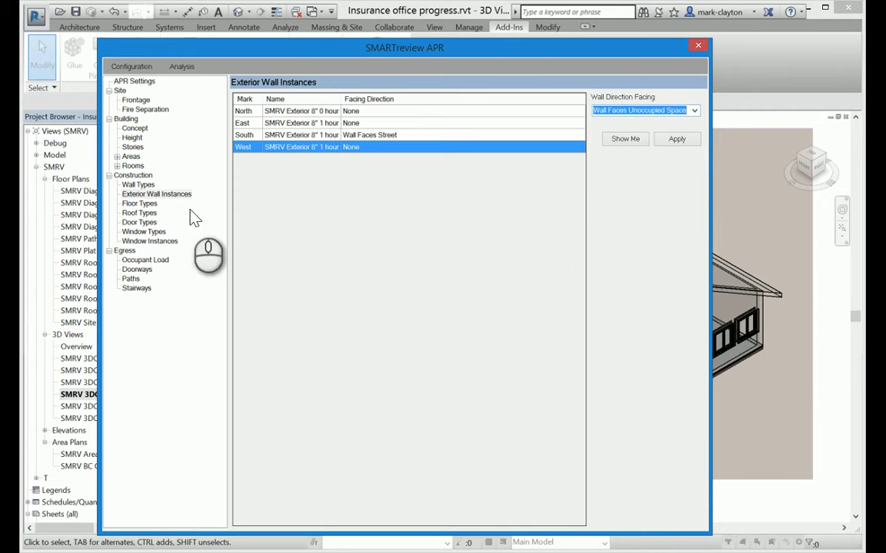
# Step: Review the fire rating settings of the floor, roof, door and window types, and the protected-opening settings of the window instances
pyautogui.click(140, 203)
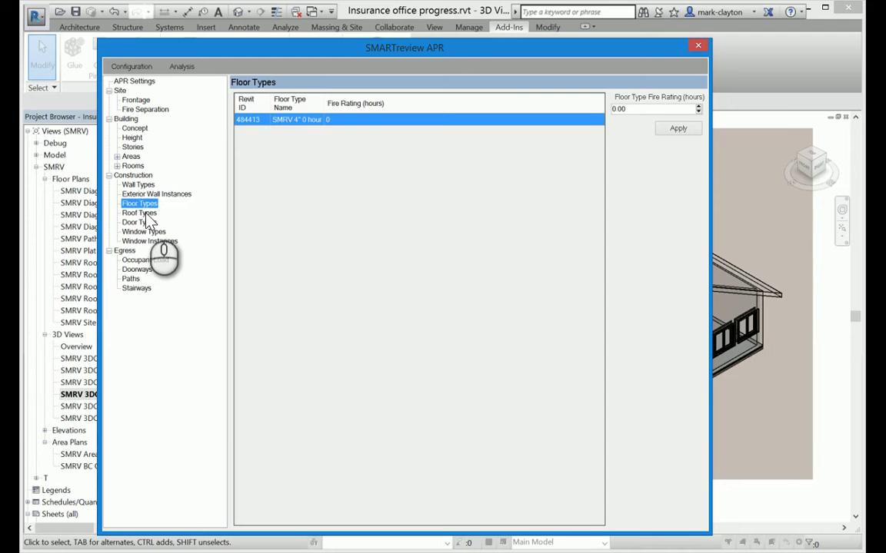
pyautogui.click(139, 213)
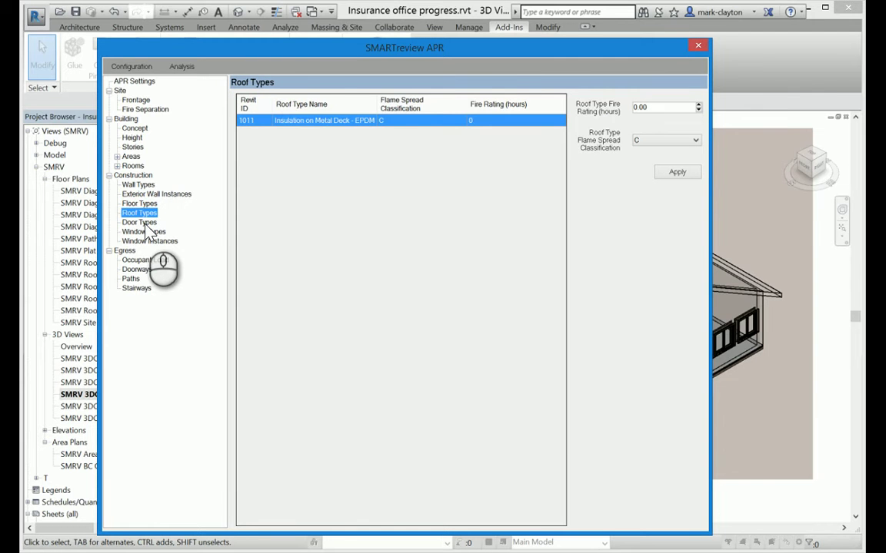
pyautogui.click(144, 223)
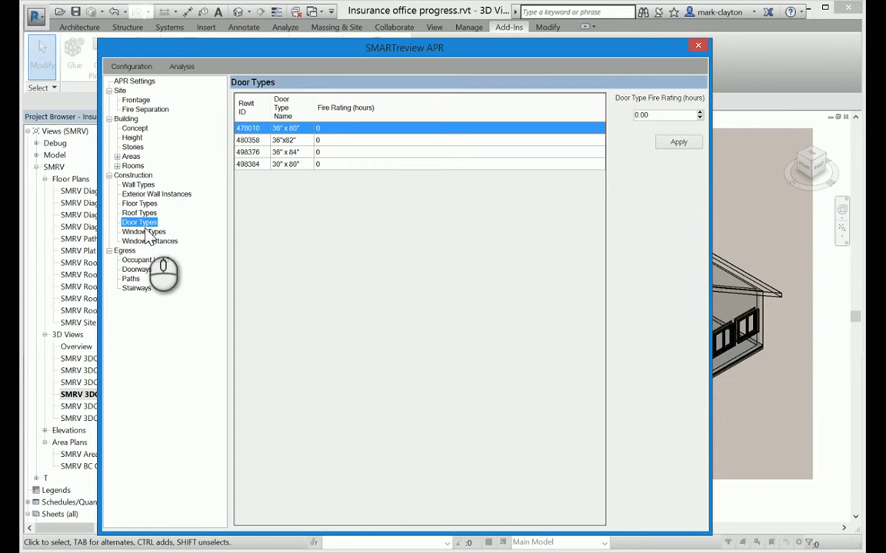
pyautogui.click(146, 233)
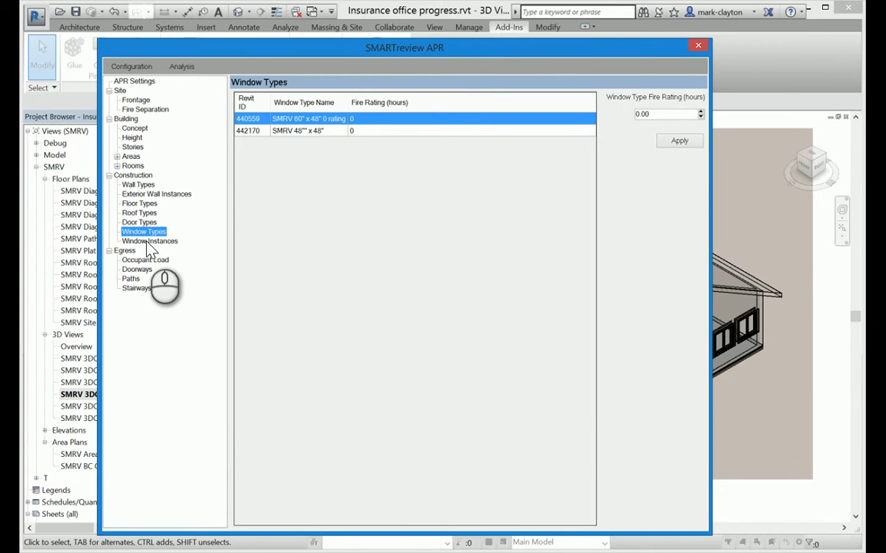
pyautogui.click(148, 242)
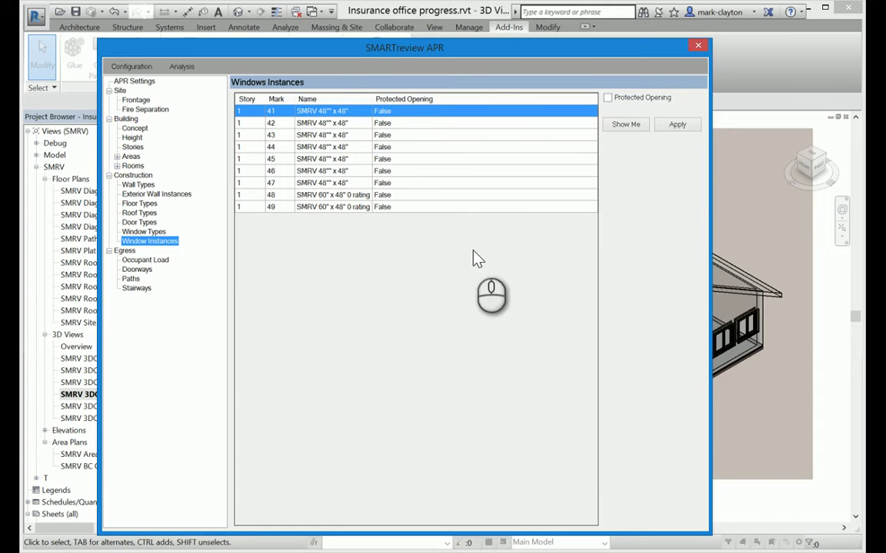
# Step: Assign the Business Area function of space to all five rooms in the egress occupant load table
pyautogui.click(124, 251)
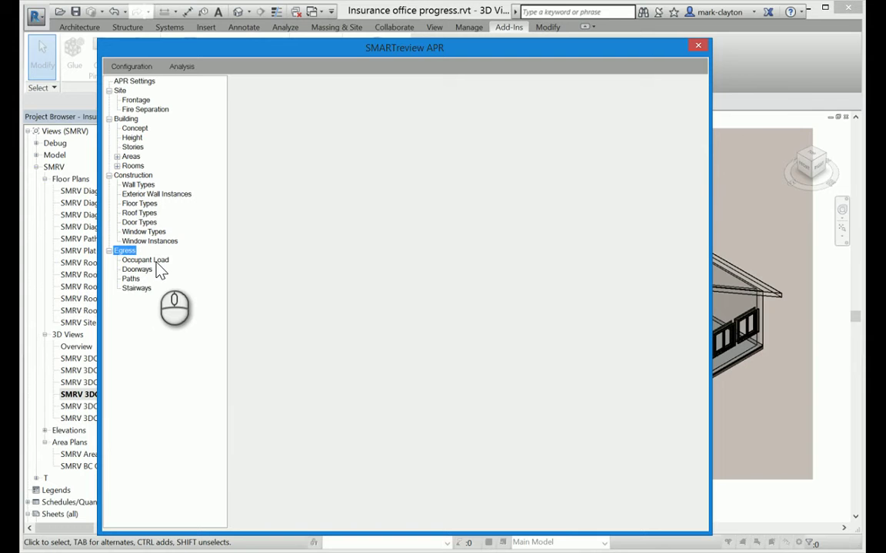
pyautogui.click(157, 262)
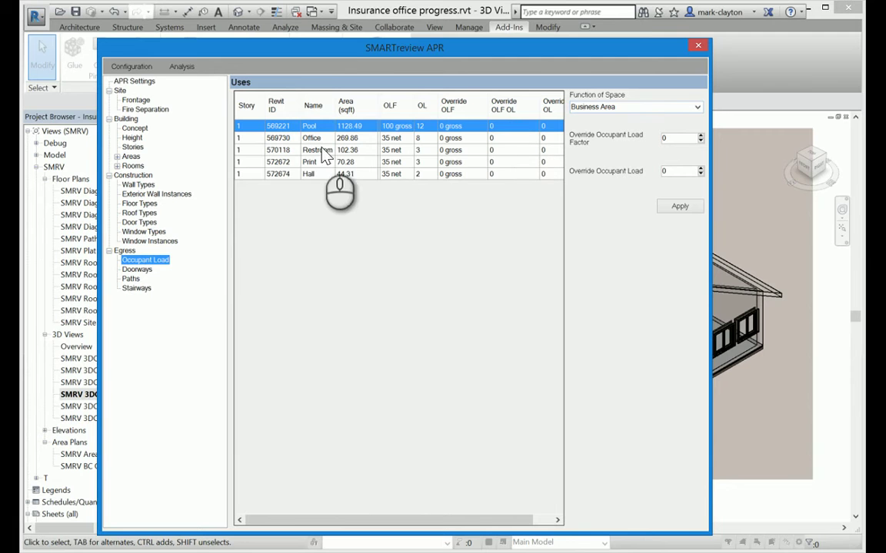
pyautogui.keyDown('shift'); pyautogui.click(285, 177); pyautogui.keyUp('shift')
pyautogui.keyDown('shift'); pyautogui.click(284, 176); pyautogui.keyUp('shift')
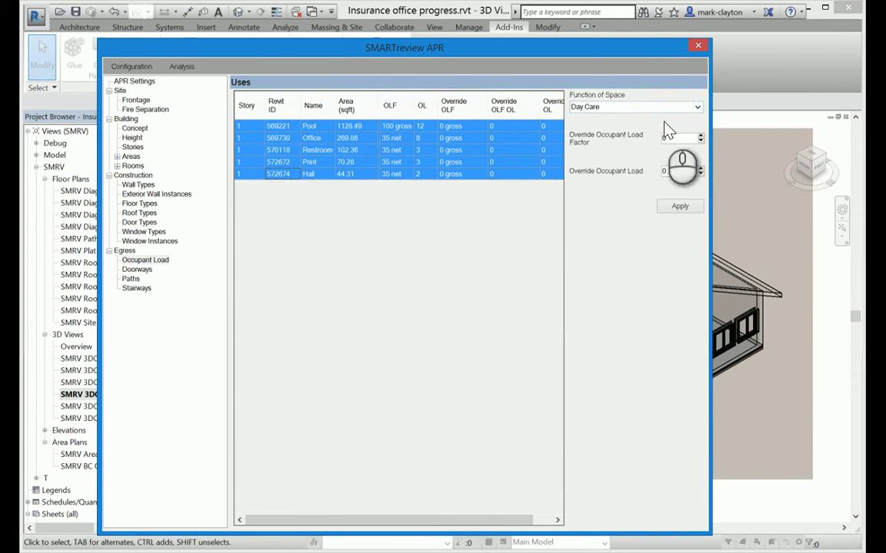
pyautogui.click(697, 110)
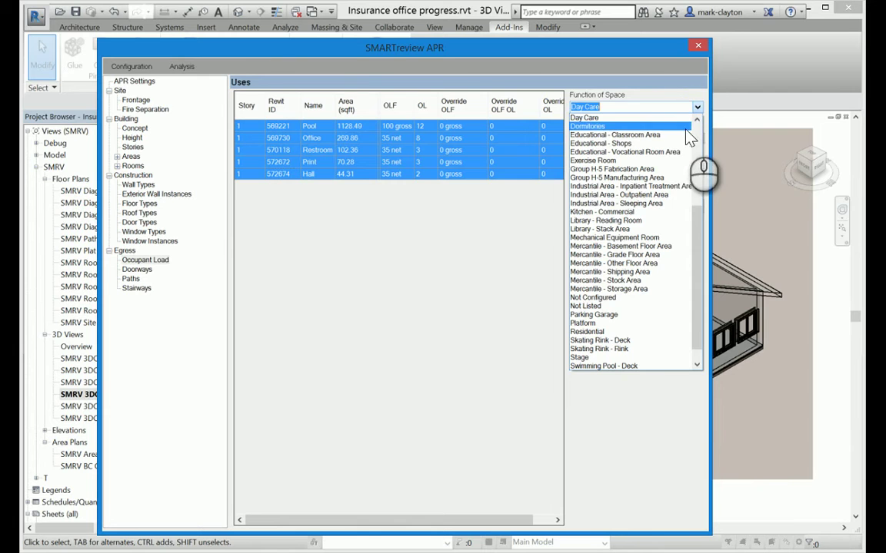
pyautogui.scroll(6, 694, 139)
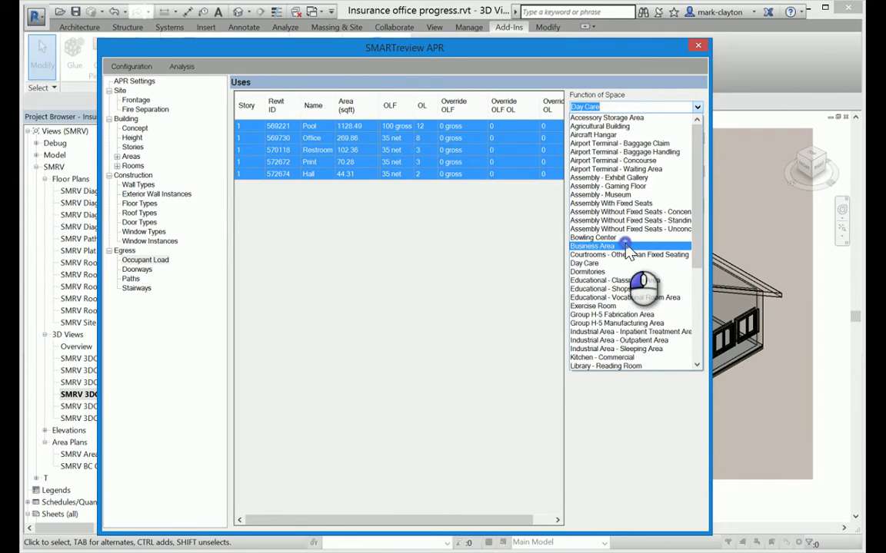
pyautogui.click(626, 247)
pyautogui.click(689, 209)
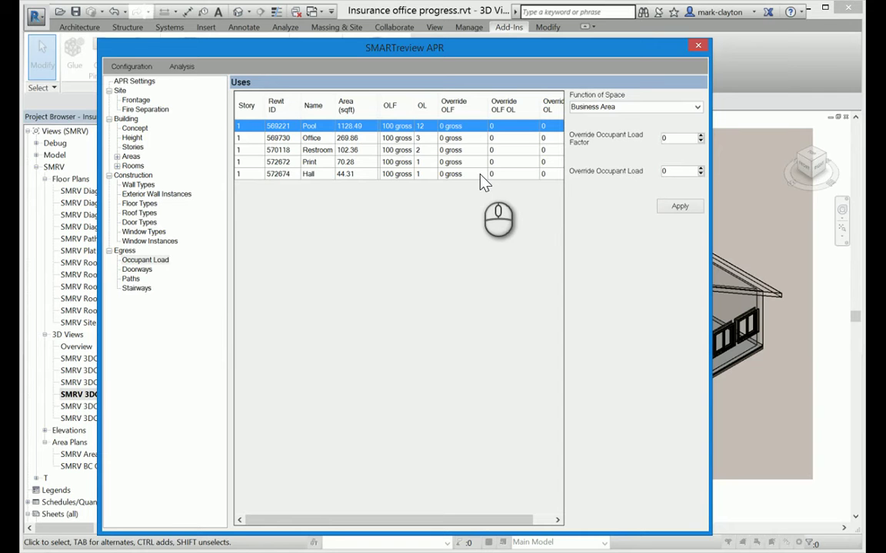
# Step: Try out Do Not Use For MOE on the doorway between Hall and Restroom, clearing the option again
pyautogui.click(140, 270)
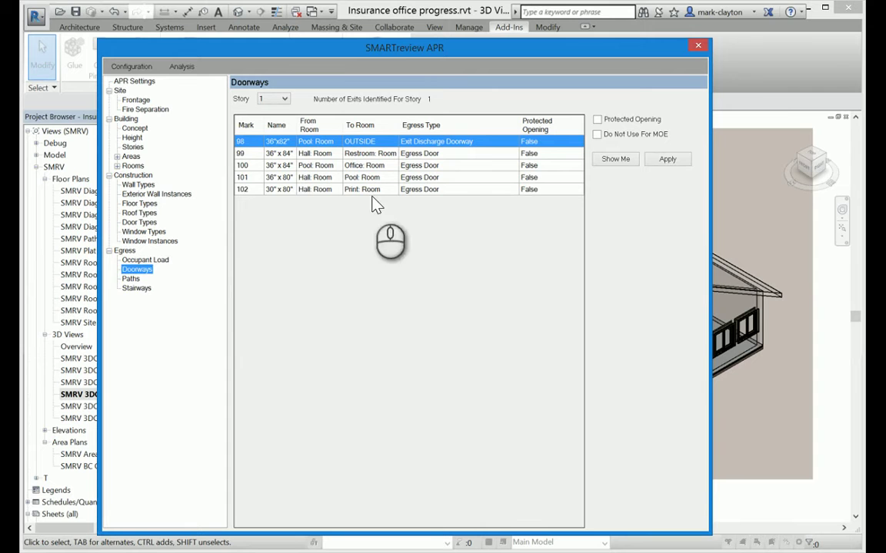
pyautogui.click(461, 154)
pyautogui.click(597, 135)
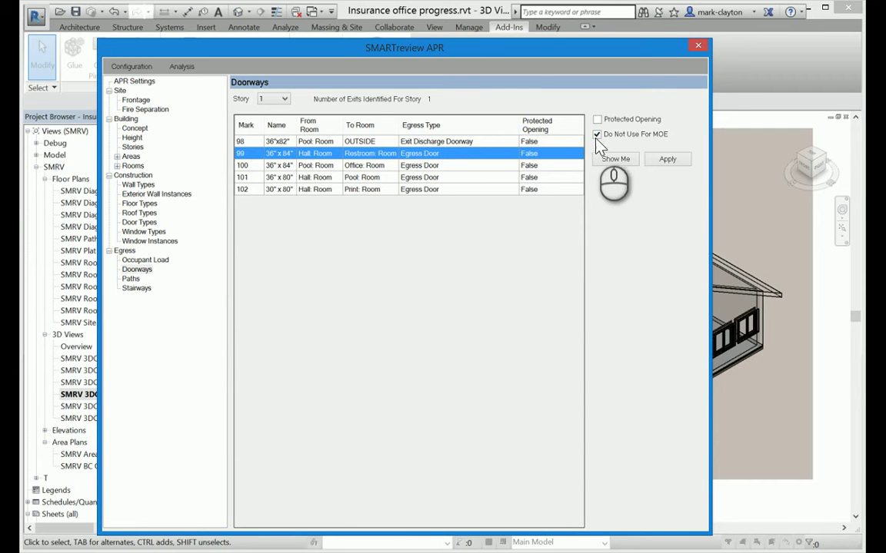
pyautogui.click(598, 135)
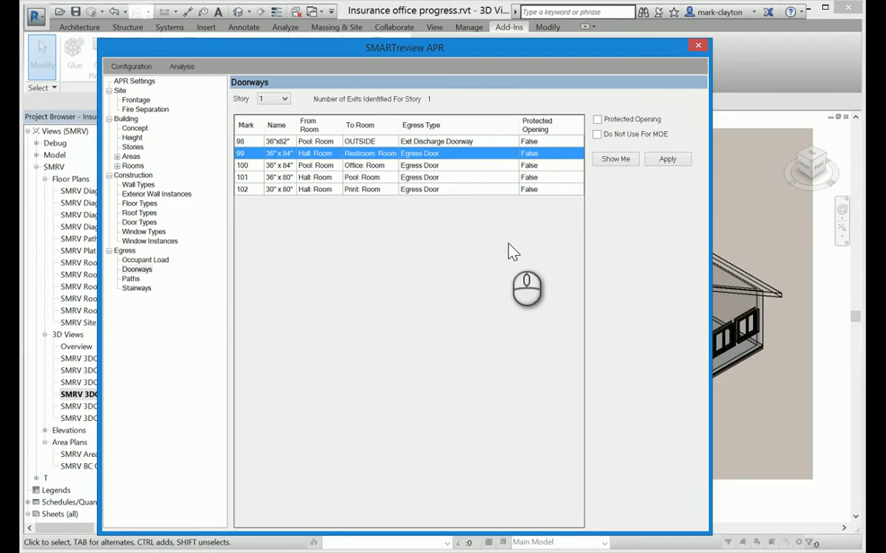
# Step: Calculate the travel distances of the egress paths on story 1 and check the stairways list
pyautogui.click(130, 280)
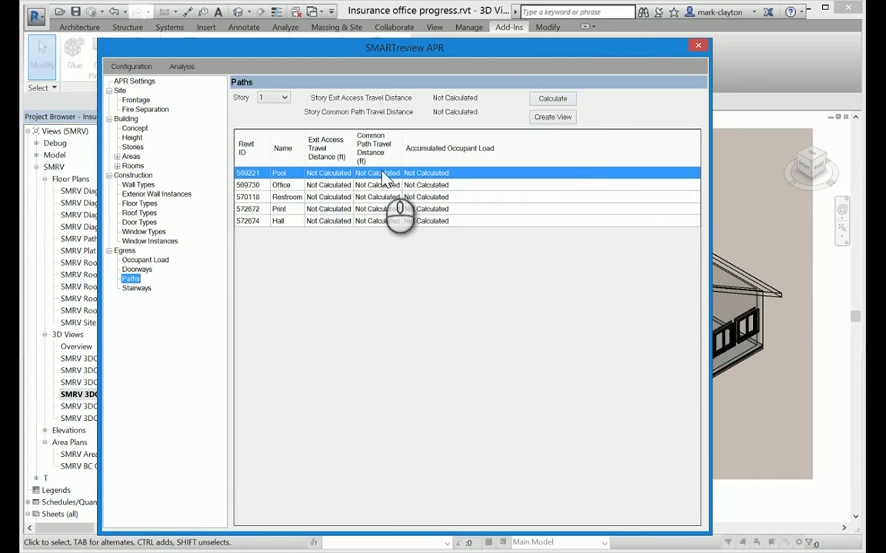
pyautogui.click(551, 100)
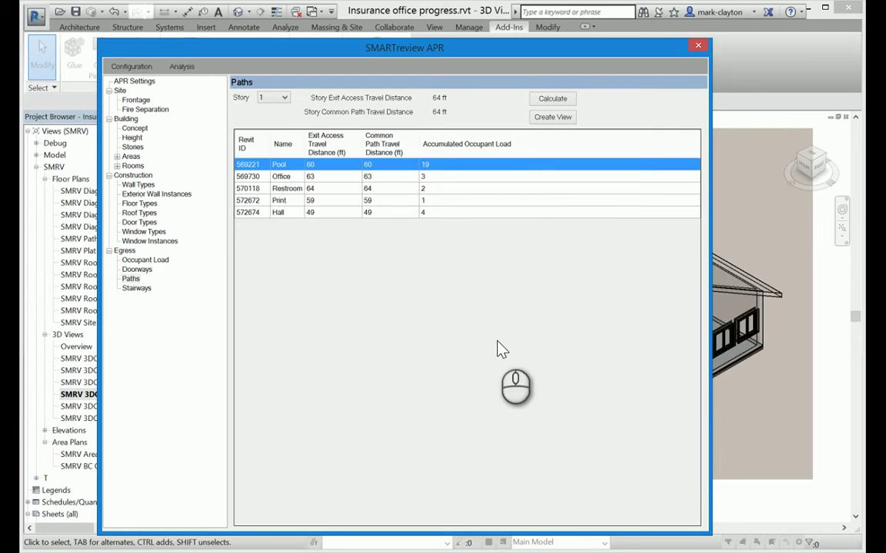
pyautogui.click(139, 290)
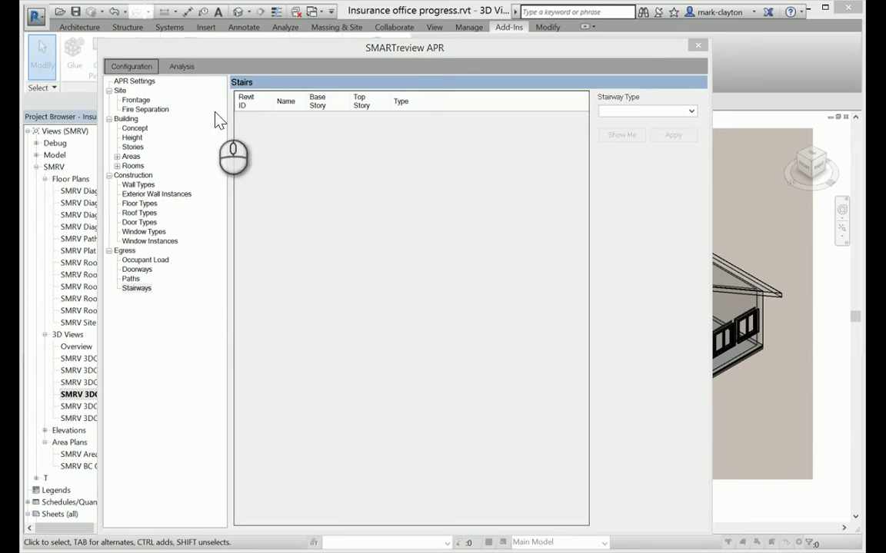
# Step: Run the APR analysis, collapse the IBC 2015 results and list the Architecture element categories
pyautogui.click(182, 66)
pyautogui.click(136, 87)
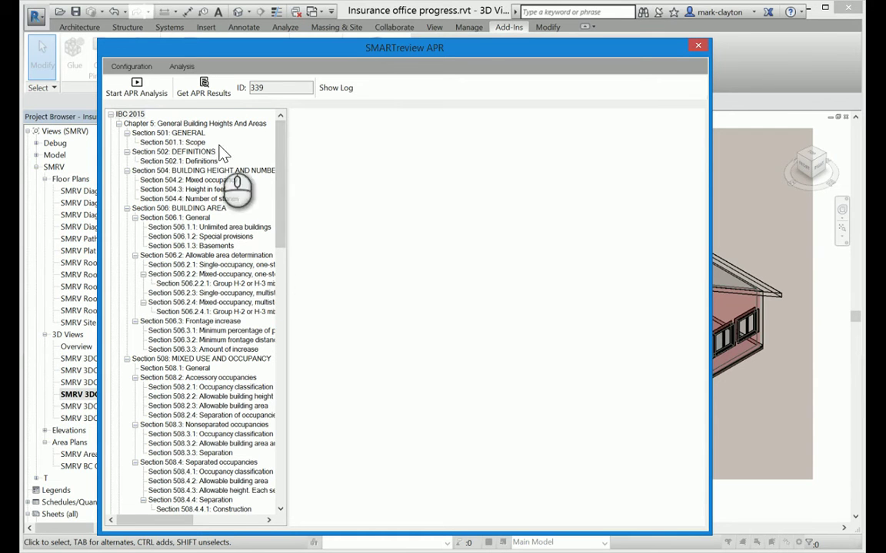
pyautogui.click(111, 115)
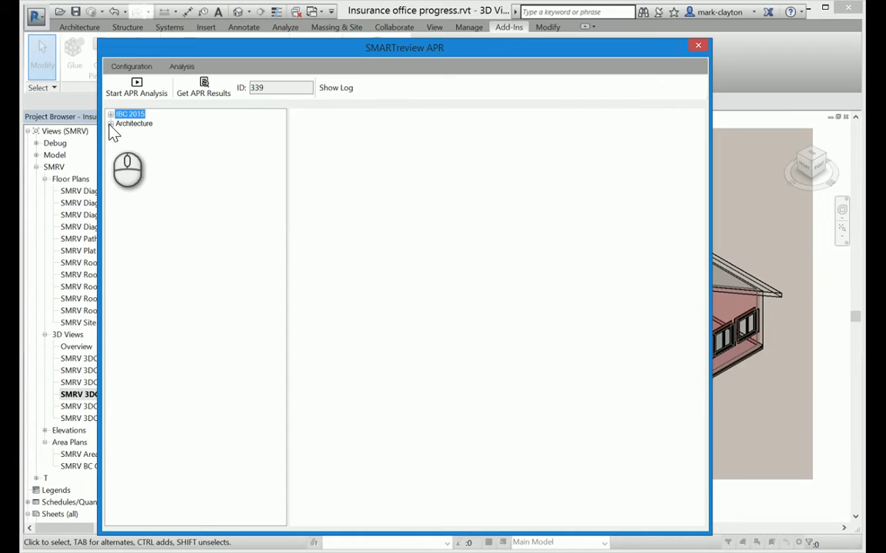
pyautogui.click(111, 124)
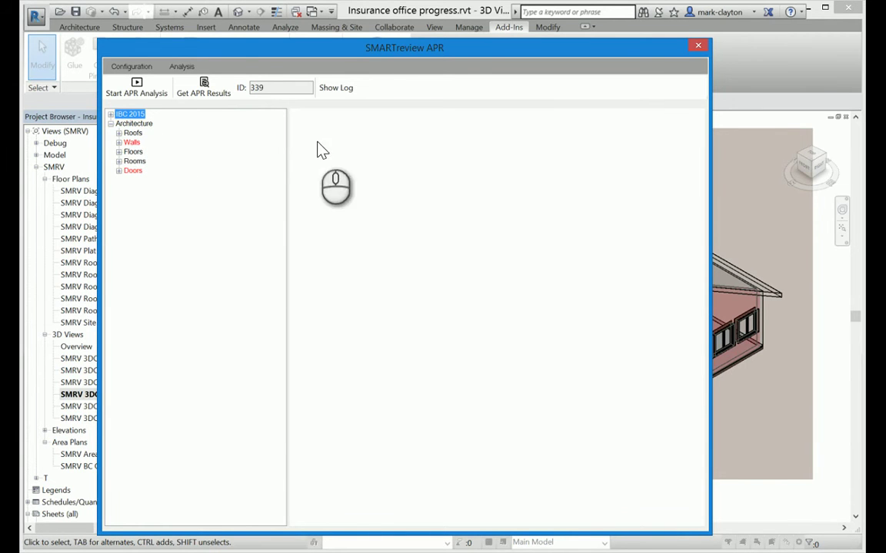
# Step: Move and shrink the SMARTreview APR window to uncover more of the 3D model behind it
pyautogui.click(421, 53)
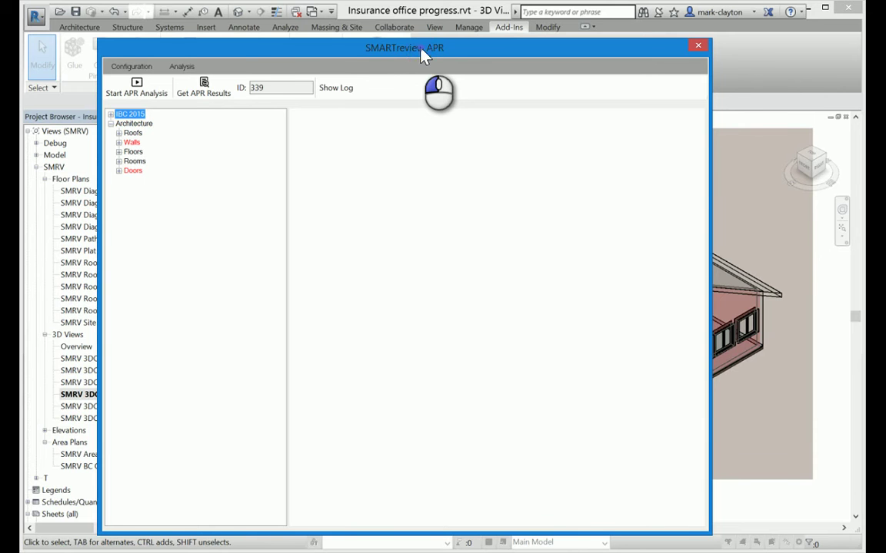
pyautogui.moveTo(421, 51); pyautogui.dragTo(382, 48)
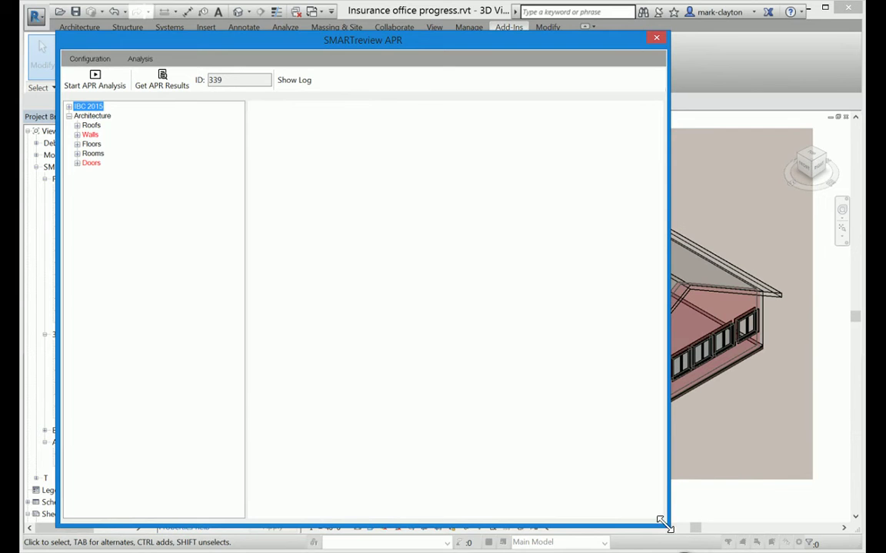
pyautogui.moveTo(662, 523); pyautogui.dragTo(551, 451)
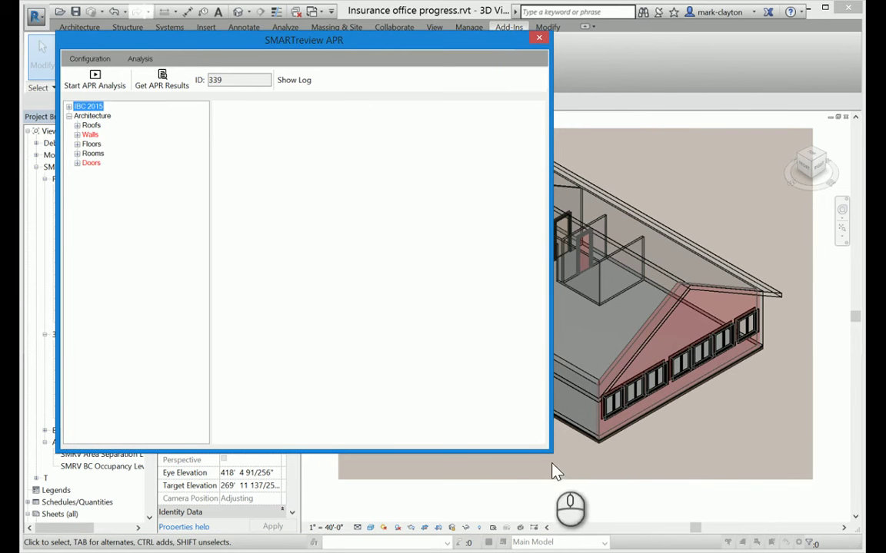
pyautogui.moveTo(553, 451); pyautogui.dragTo(612, 484)
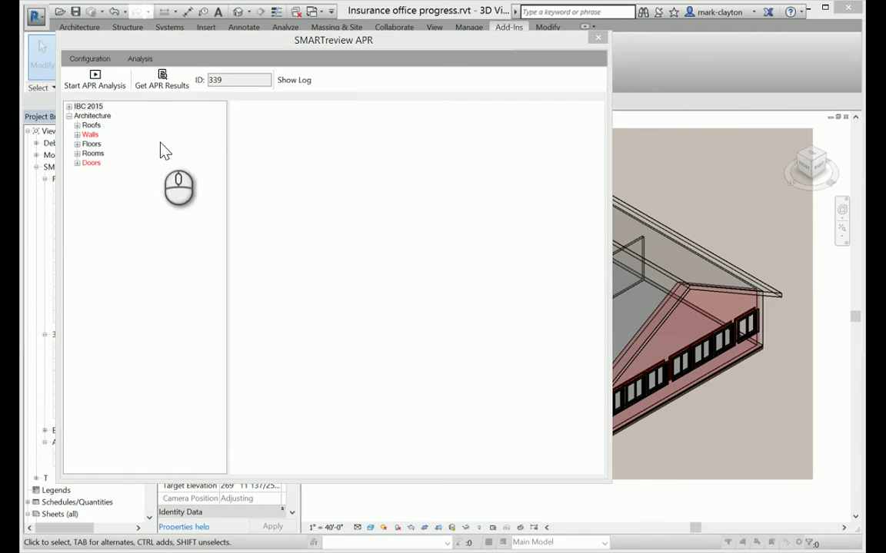
# Step: Examine the element details and IBC 1010.1.1 reasoning for the 30" x 80" door between Hall and Print, enlarging the text
pyautogui.click(77, 134)
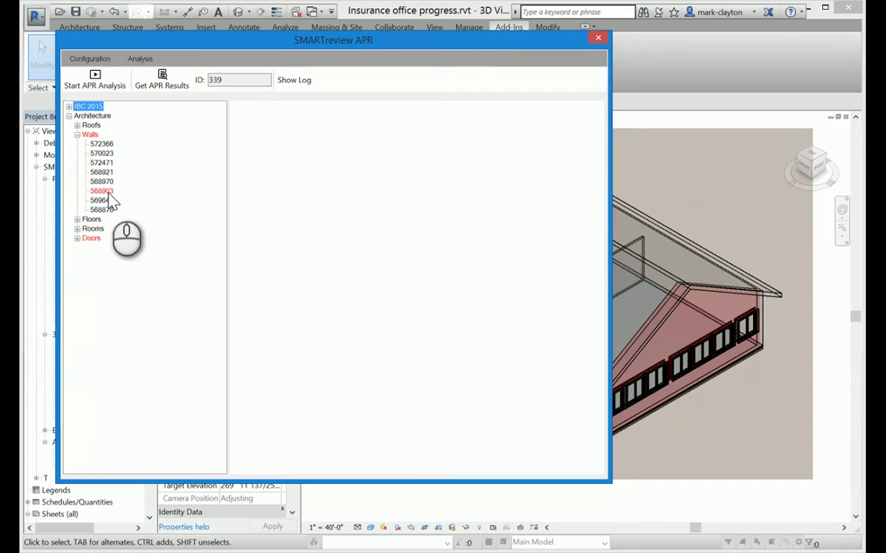
pyautogui.click(78, 239)
pyautogui.click(105, 276)
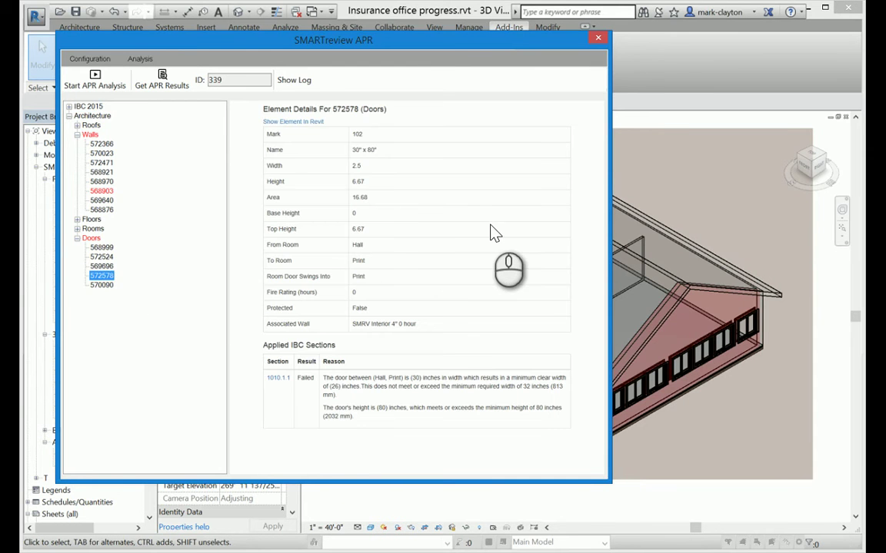
pyautogui.click(494, 232)
pyautogui.keyDown('ctrl'); pyautogui.scroll(5, 494, 232); pyautogui.keyUp('ctrl')
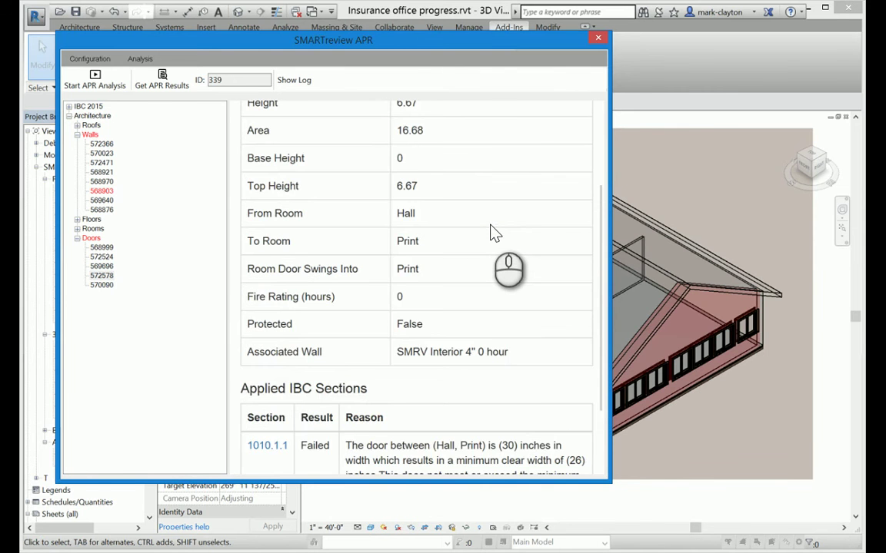
pyautogui.scroll(-1, 494, 233)
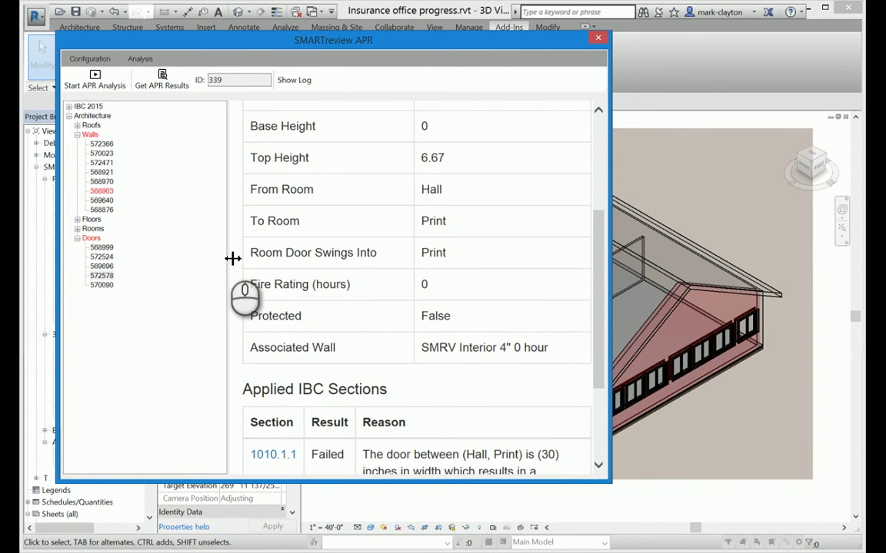
pyautogui.moveTo(226, 252); pyautogui.dragTo(143, 247)
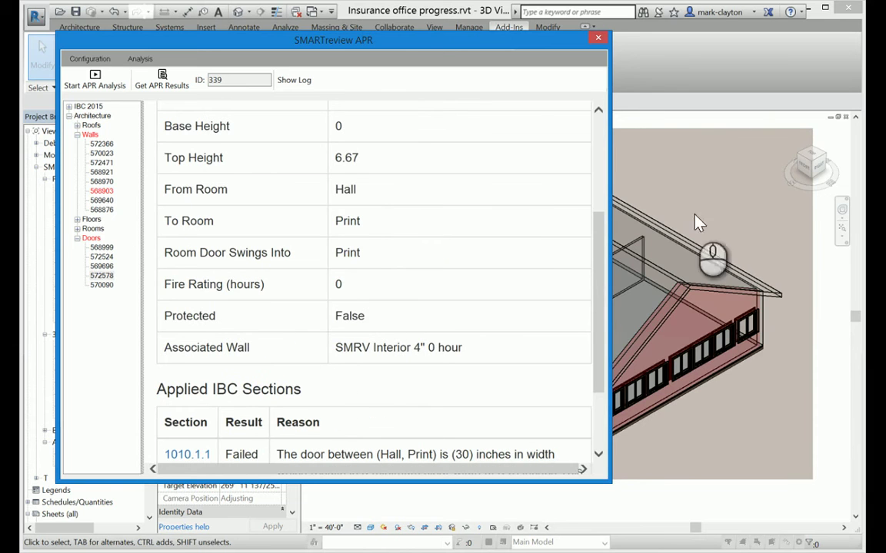
pyautogui.moveTo(595, 316); pyautogui.dragTo(602, 446)
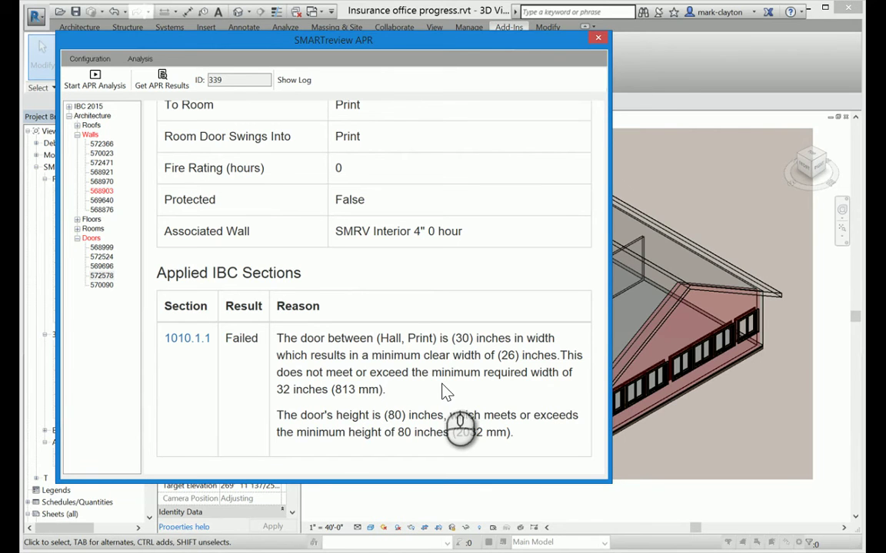
pyautogui.scroll(-2, 198, 267)
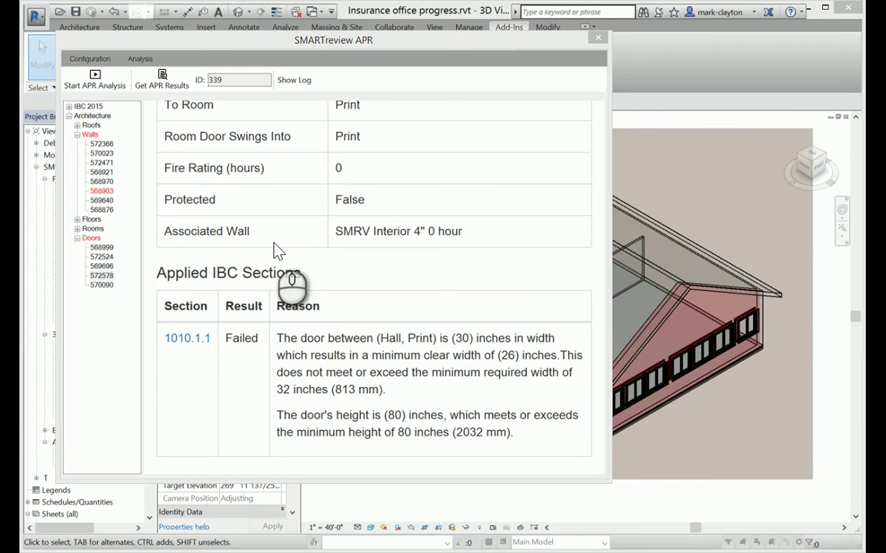
# Step: Switch the result tree from Architecture to the IBC 2015 sections, widen it and collapse Chapters 5 and 6
pyautogui.click(70, 115)
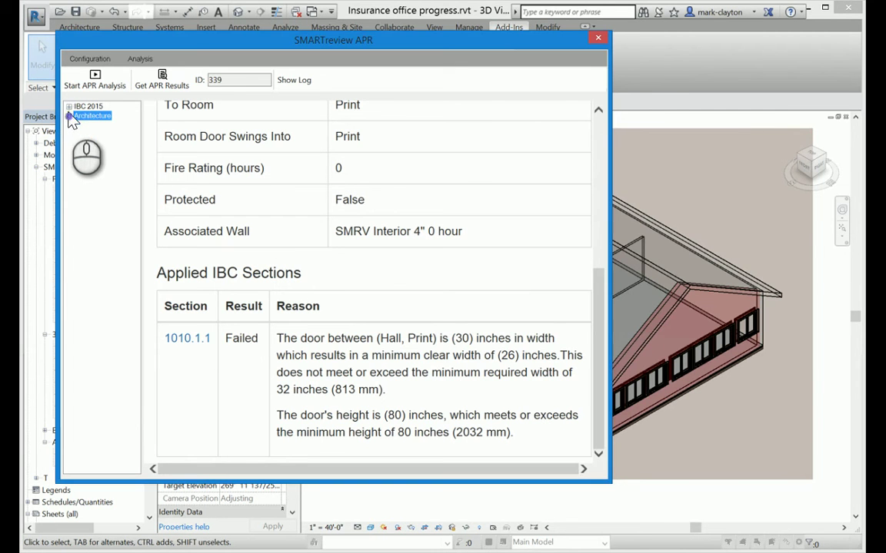
pyautogui.click(70, 108)
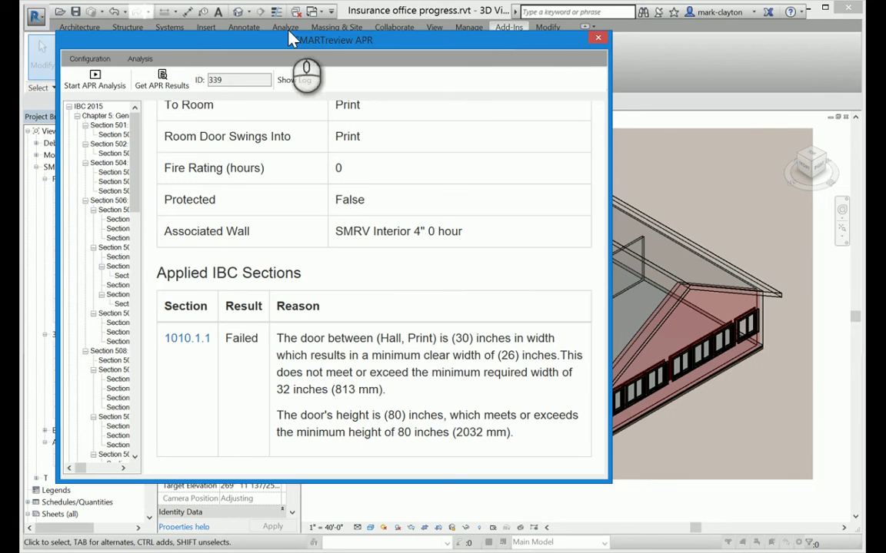
pyautogui.moveTo(149, 225); pyautogui.dragTo(184, 211)
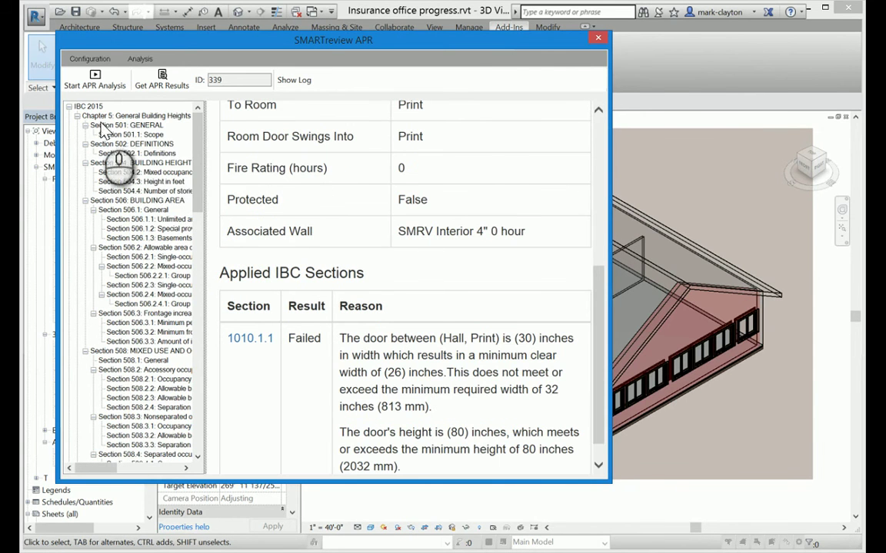
pyautogui.click(206, 163)
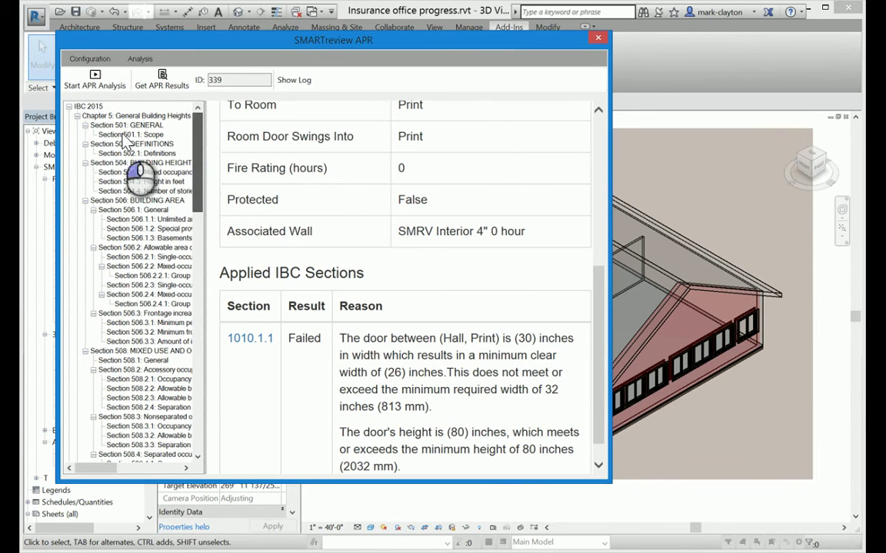
pyautogui.click(77, 116)
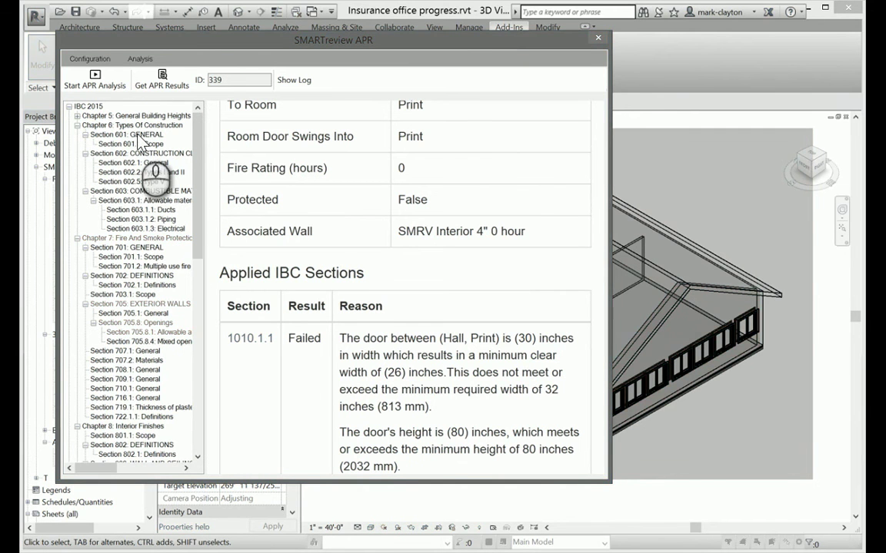
pyautogui.click(79, 132)
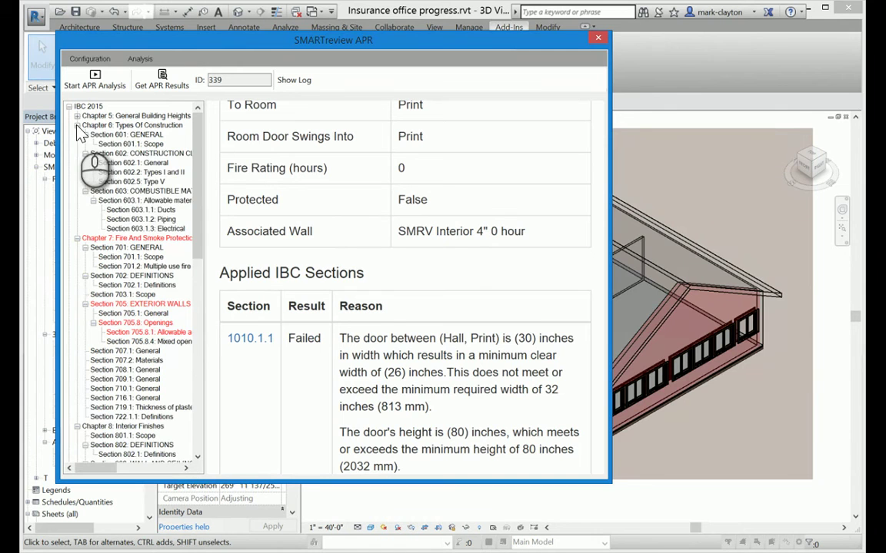
pyautogui.click(77, 126)
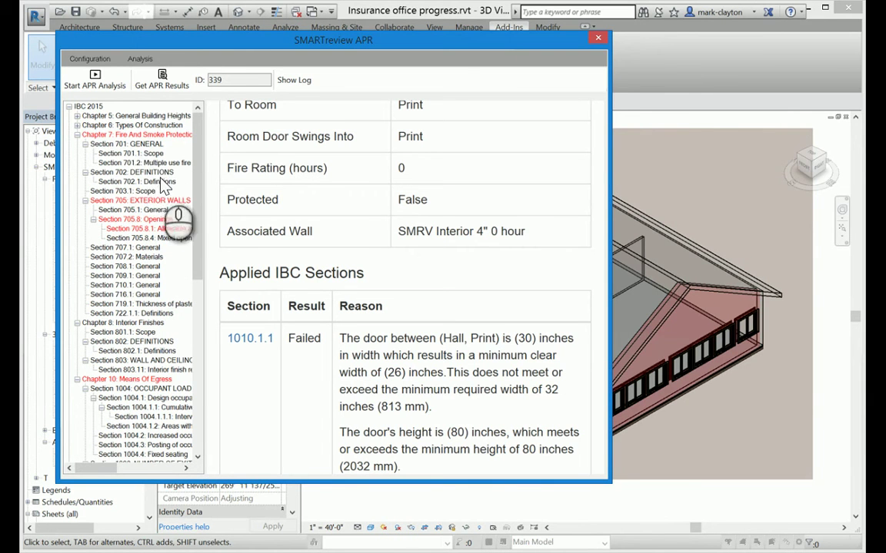
# Step: Display Section 705.8.1, Allowable area of openings, and read its building code text and exceptions
pyautogui.click(150, 229)
pyautogui.scroll(-1, 352, 264)
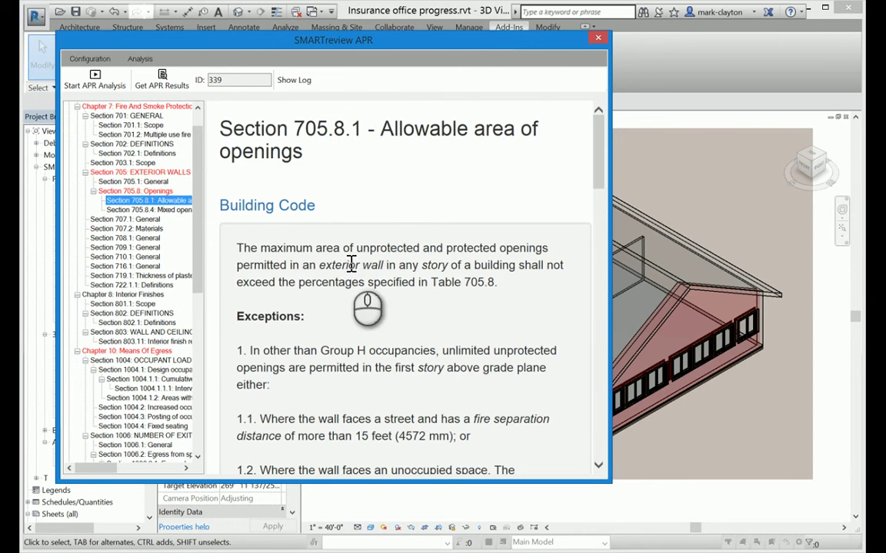
pyautogui.click(361, 208)
pyautogui.scroll(-3, 369, 285)
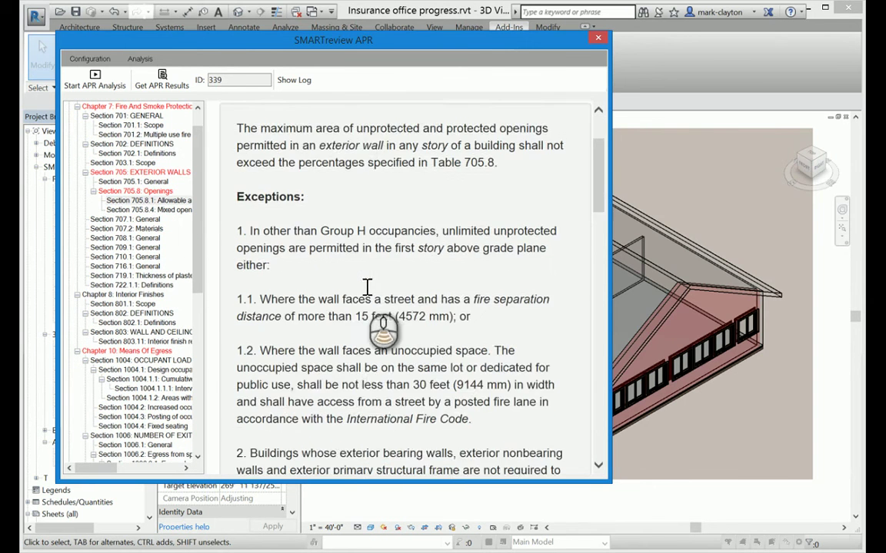
pyautogui.scroll(1, 369, 288)
pyautogui.scroll(1, 368, 288)
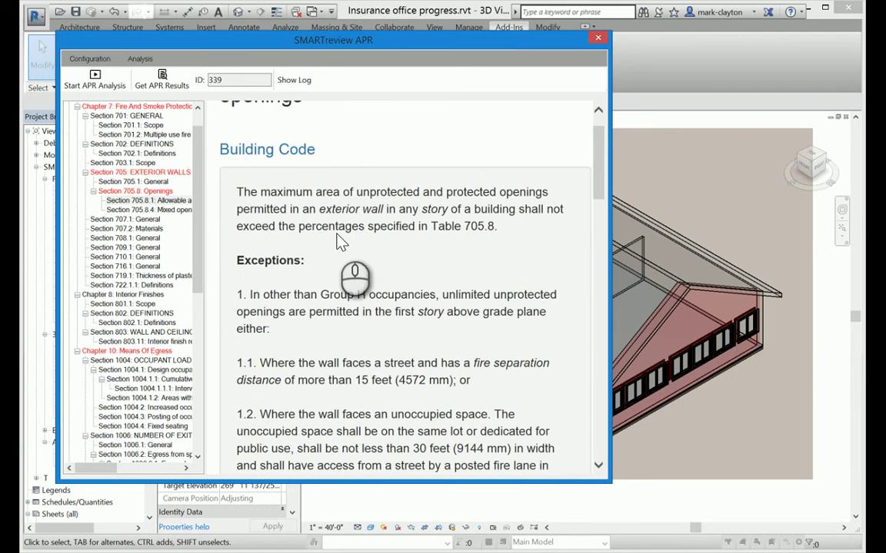
pyautogui.scroll(-8, 337, 238)
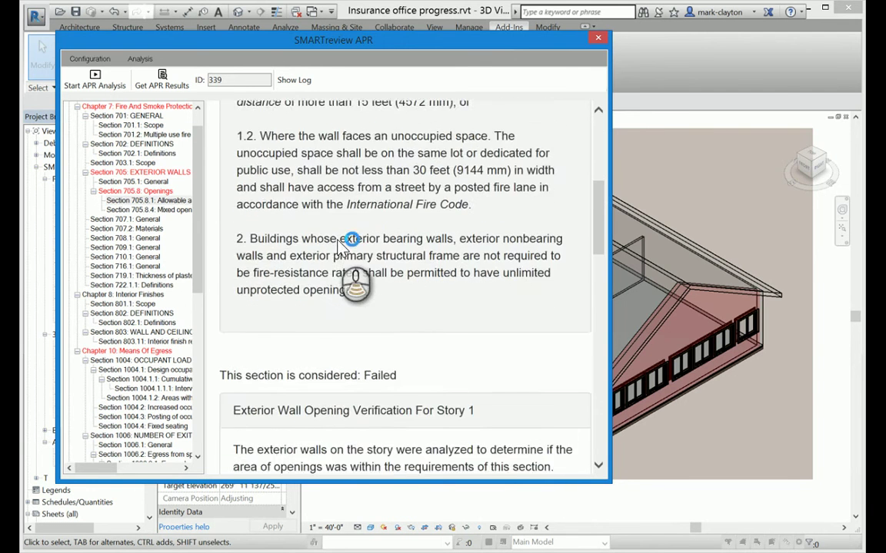
# Step: Examine the Story 1 exterior wall opening verification table, focusing on the reasoning for the East wall
pyautogui.scroll(-3, 338, 241)
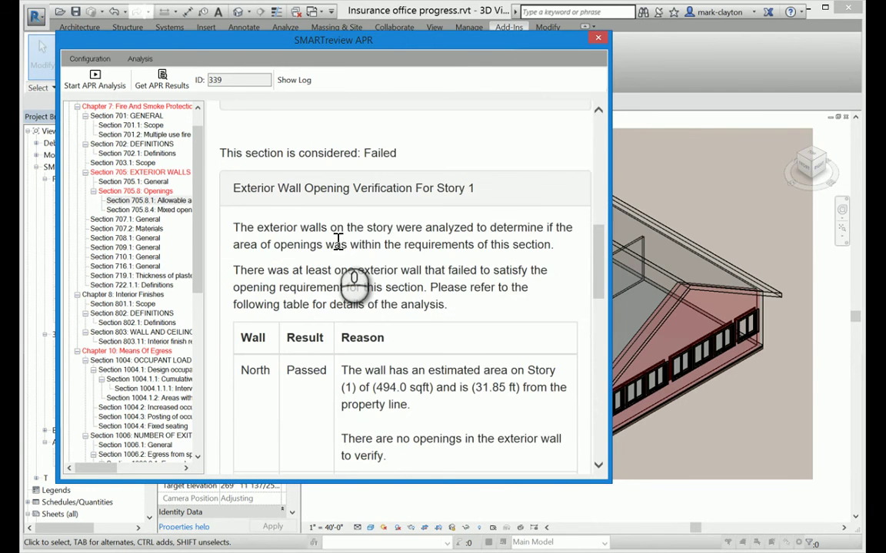
pyautogui.scroll(-1, 338, 242)
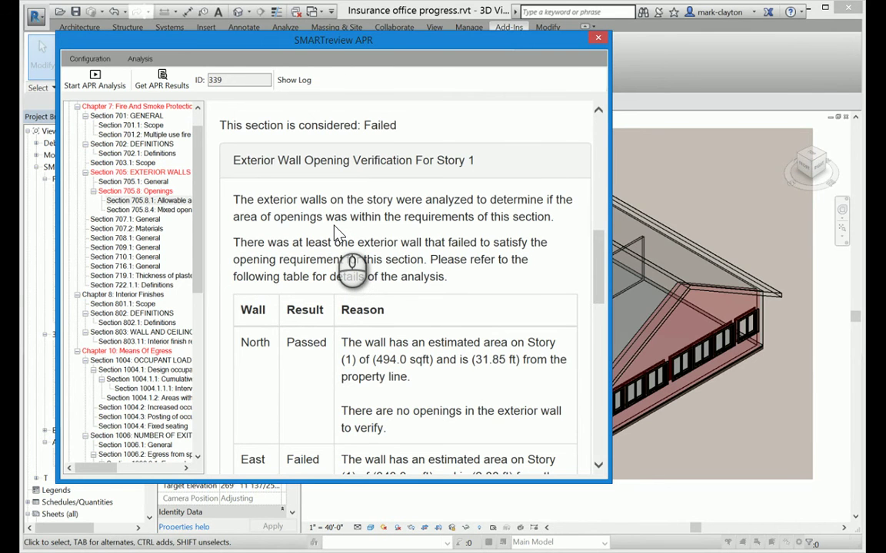
pyautogui.scroll(-1, 333, 226)
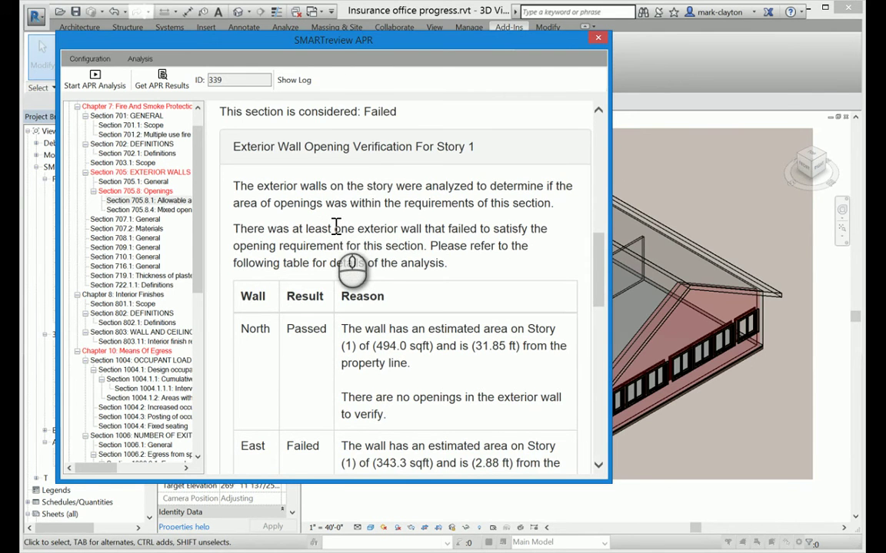
pyautogui.scroll(-6, 336, 225)
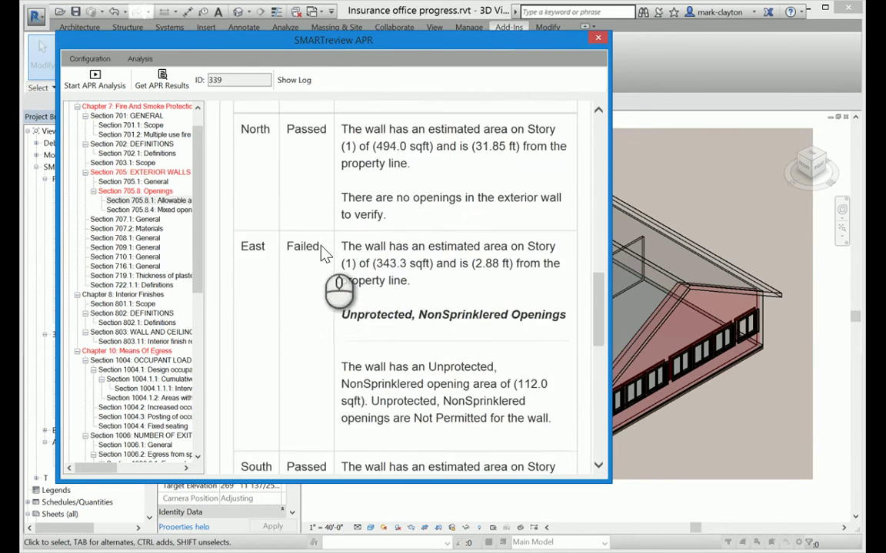
pyautogui.scroll(-1, 323, 254)
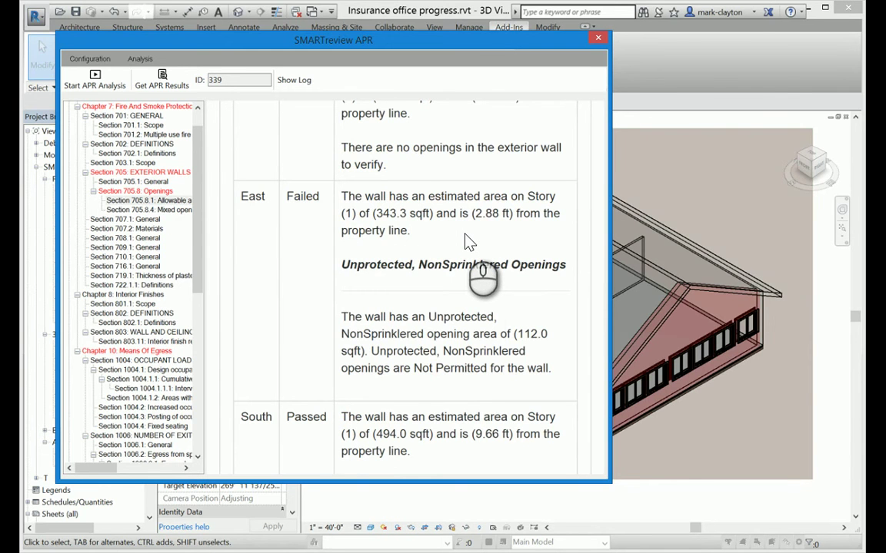
pyautogui.scroll(-1, 480, 299)
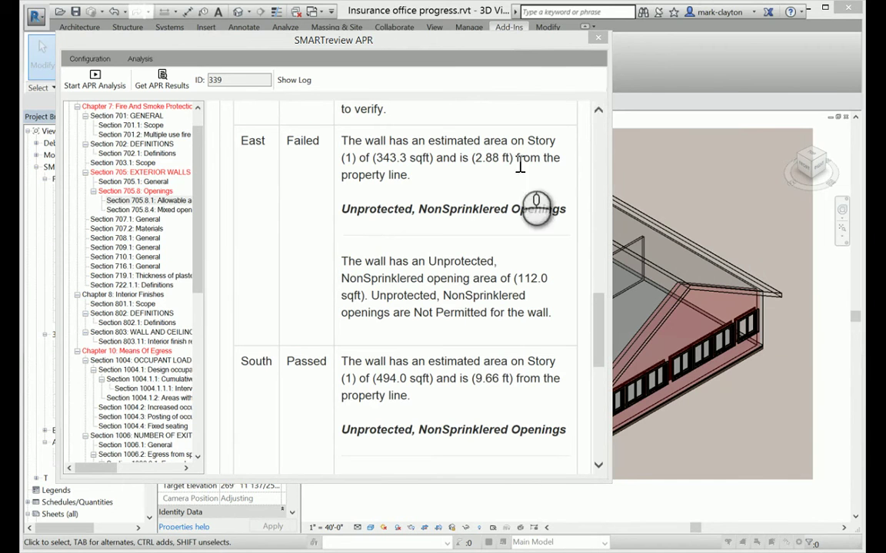
# Step: Close the SMARTreview APR window and change the red-highlighted interior door's type to SMRV Interior Single-Flush 0 hour 36" x 84"
pyautogui.click(545, 43)
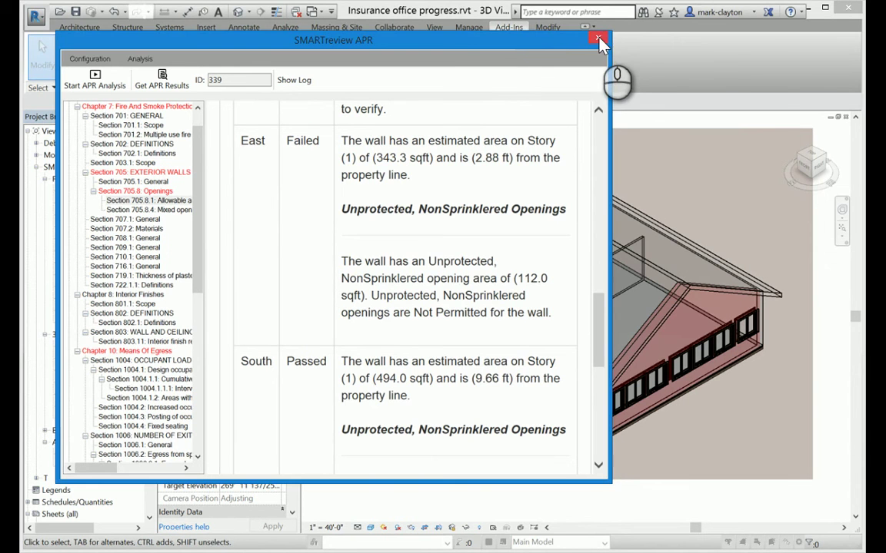
pyautogui.click(597, 36)
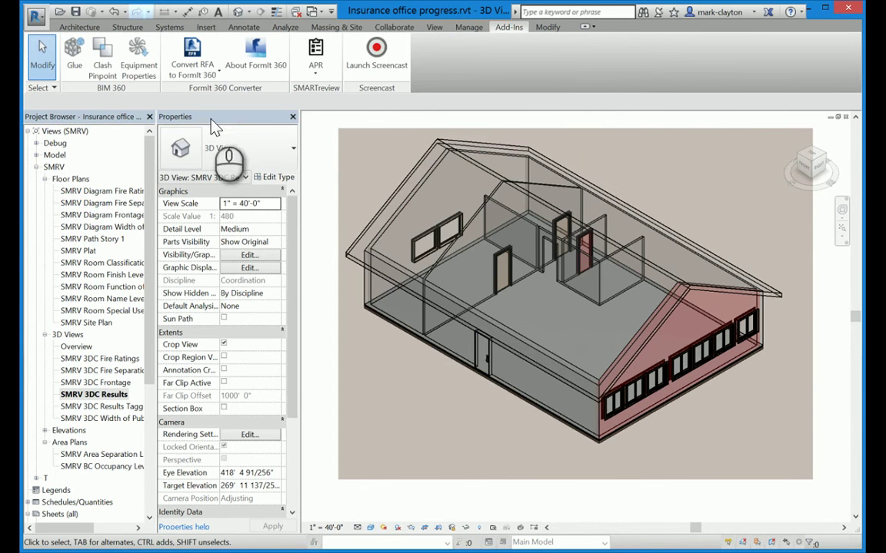
pyautogui.click(582, 245)
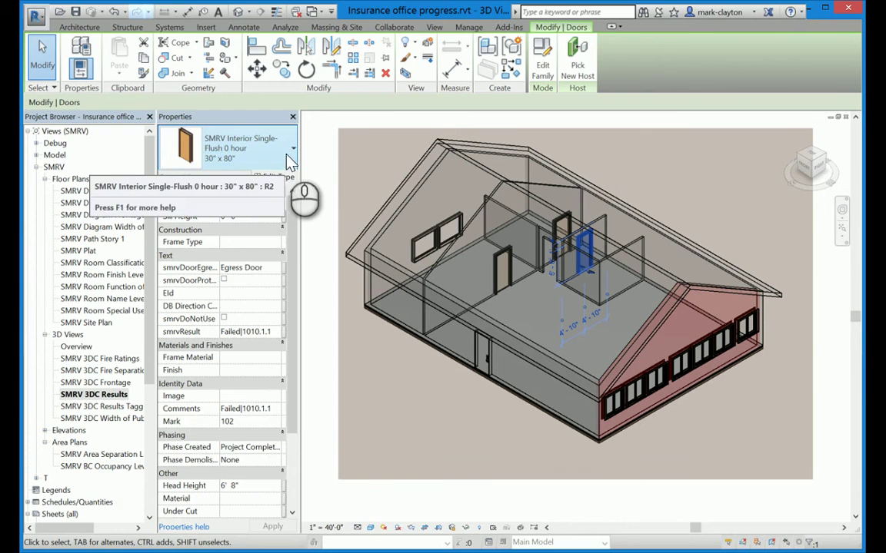
pyautogui.click(286, 154)
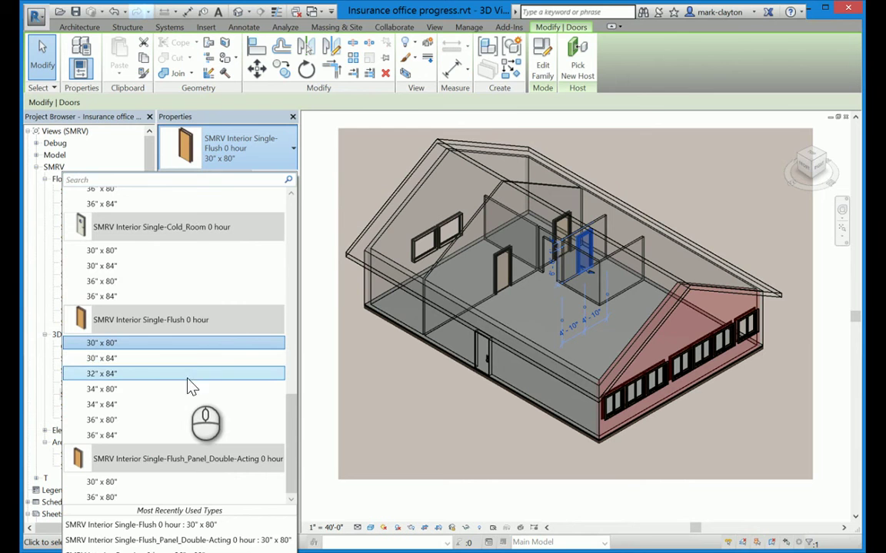
pyautogui.click(166, 433)
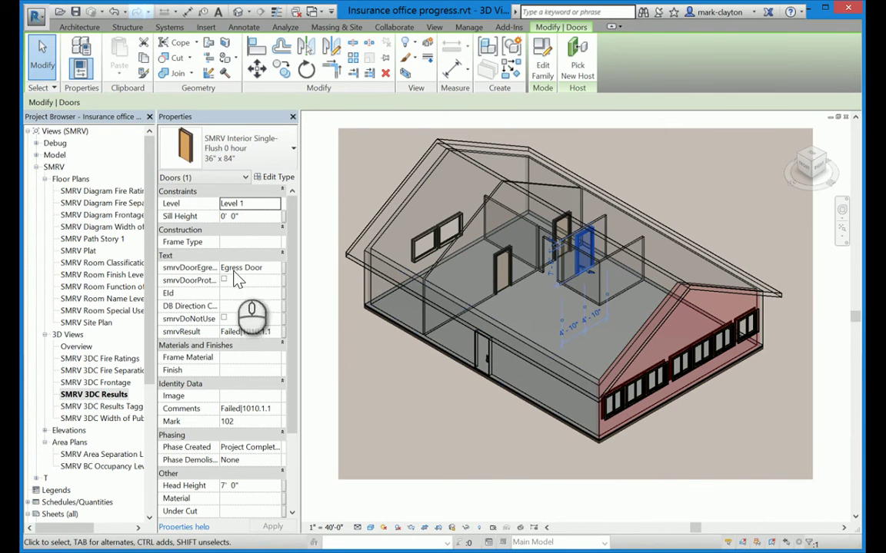
# Step: In the SMRV Plat floor plan, move the property line boundary east to about 12.7 ft from the building's east wall
pyautogui.doubleClick(90, 257)
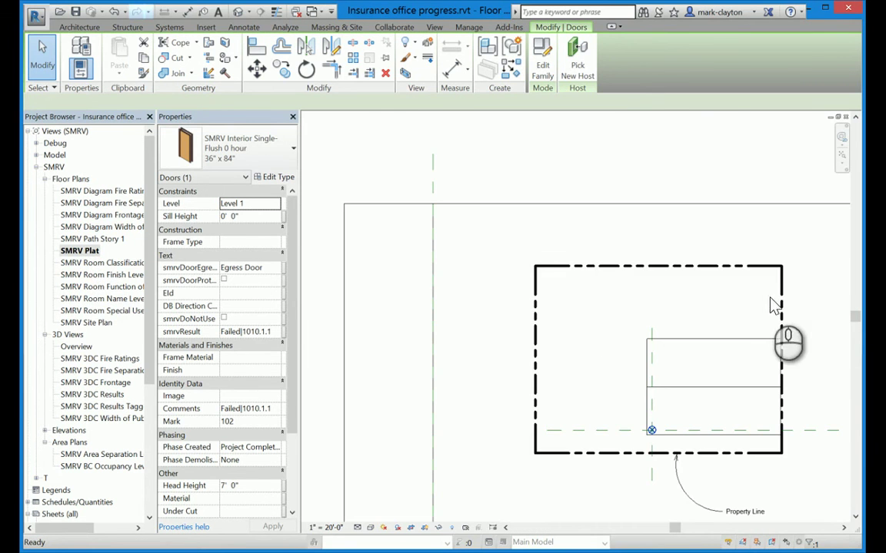
pyautogui.scroll(-2, 731, 304)
pyautogui.moveTo(736, 309); pyautogui.dragTo(621, 255, button='middle')
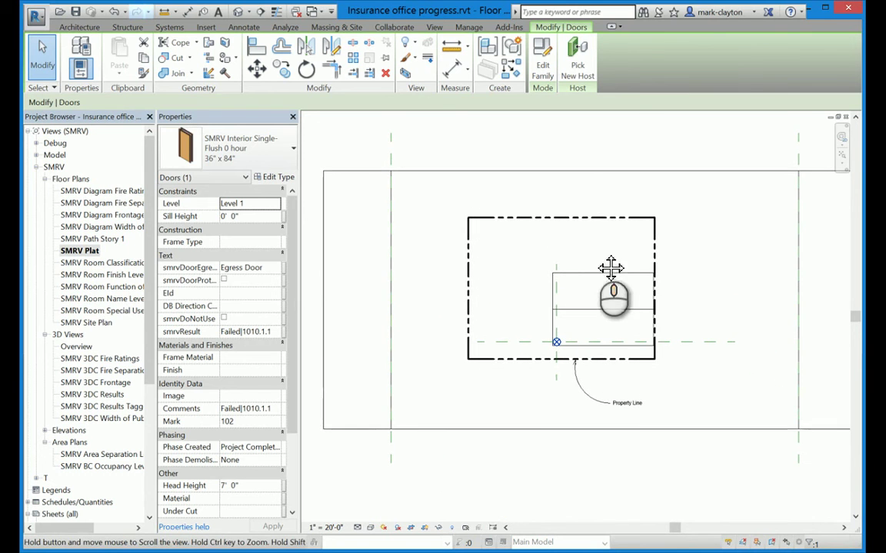
pyautogui.click(650, 219)
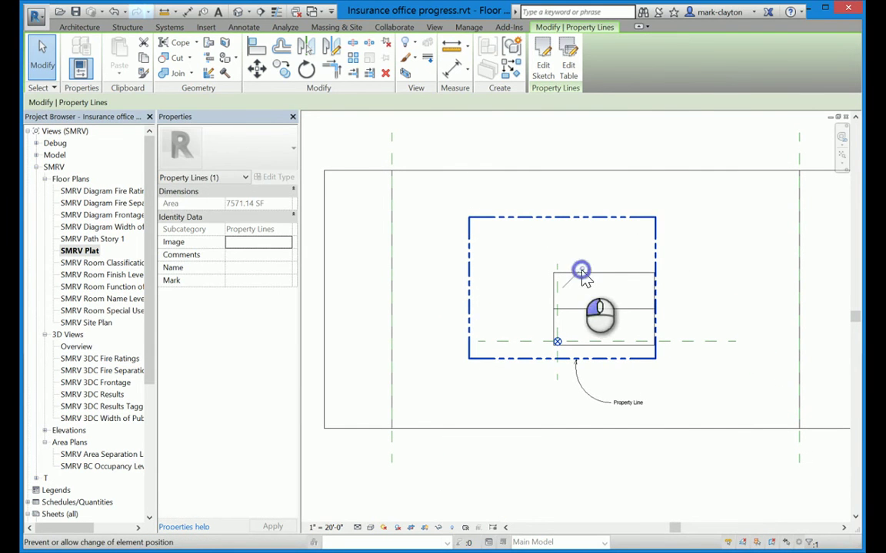
pyautogui.click(623, 218)
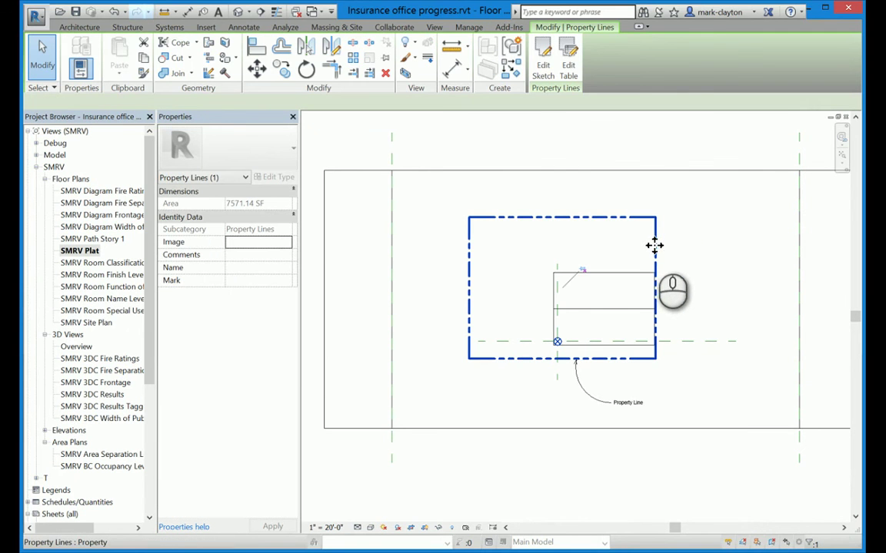
pyautogui.click(655, 246)
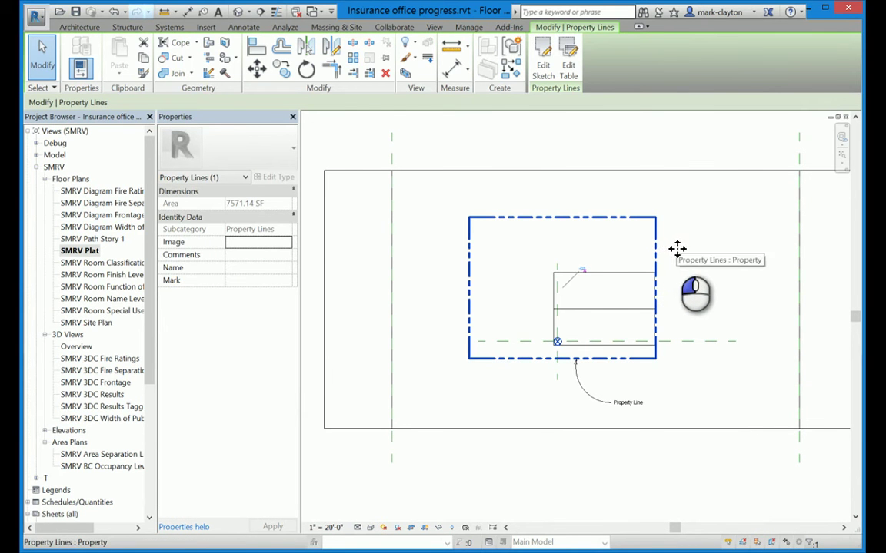
pyautogui.moveTo(676, 247); pyautogui.dragTo(673, 247)
pyautogui.click(700, 243)
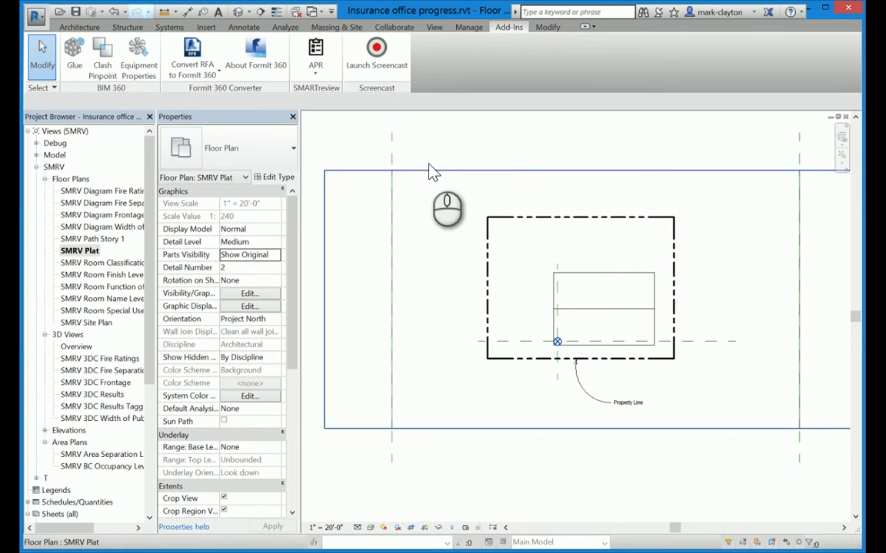
# Step: Reopen SMARTreview APR and run the APR analysis again on the modified model
pyautogui.click(316, 51)
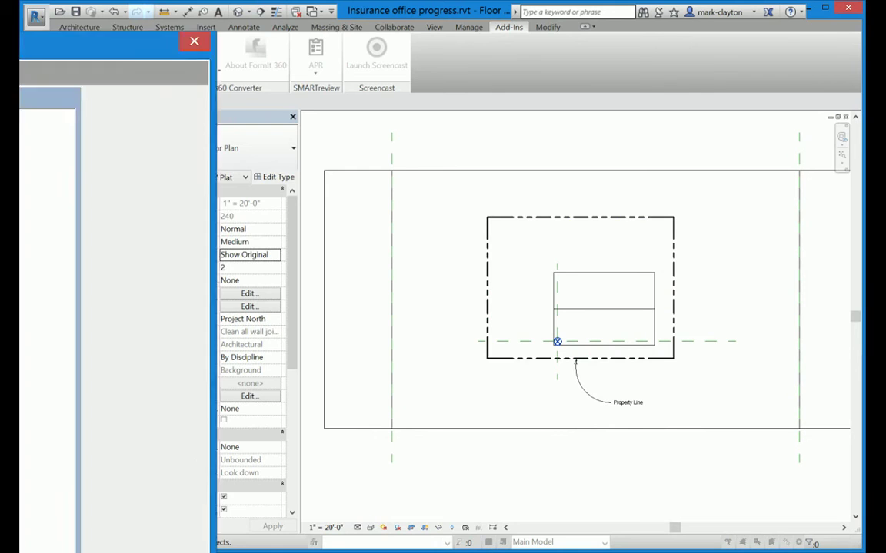
pyautogui.click(283, 59)
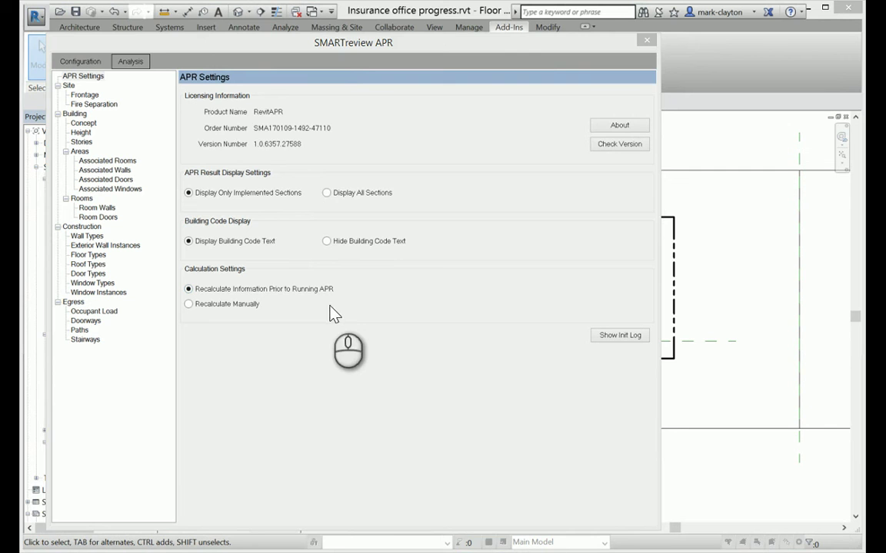
pyautogui.click(129, 63)
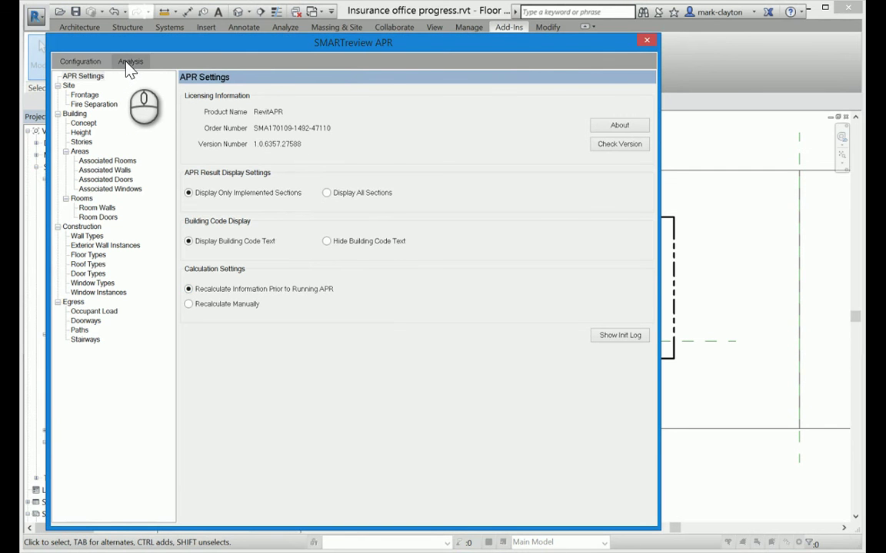
pyautogui.click(129, 66)
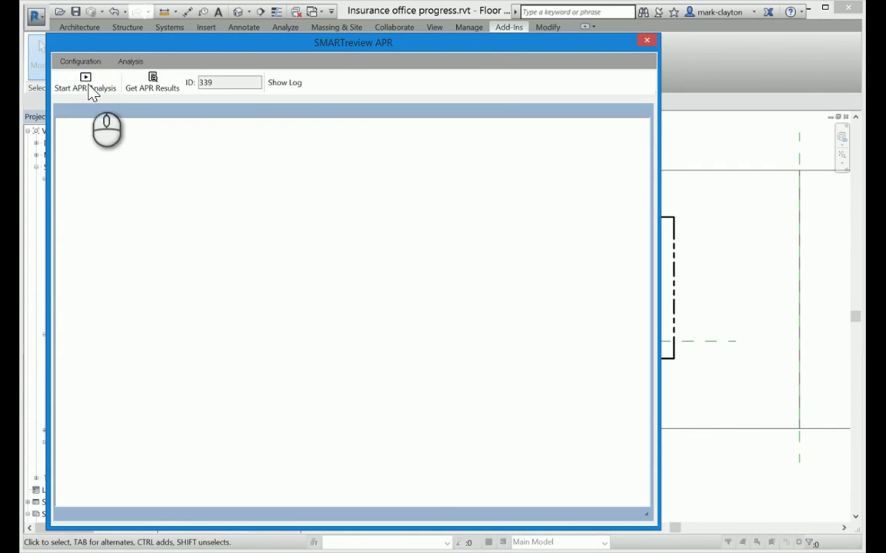
pyautogui.click(86, 86)
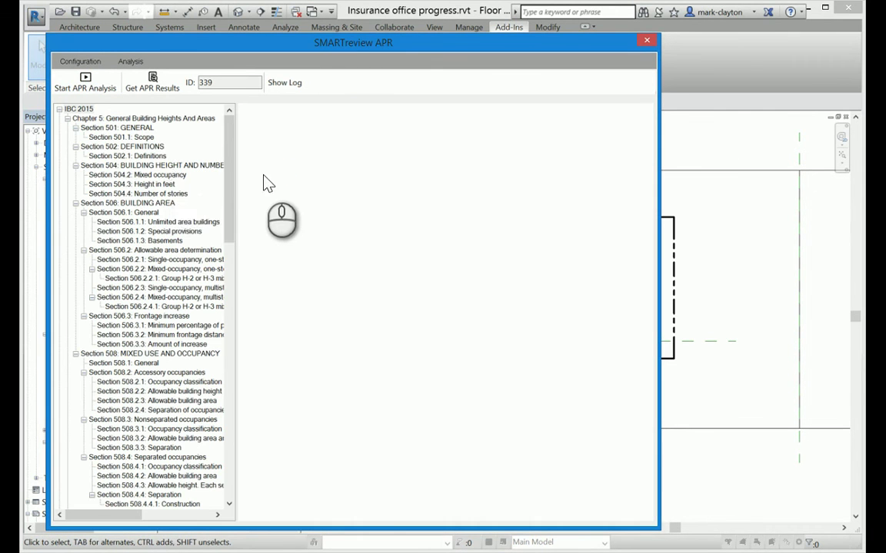
# Step: Collapse Chapters 5 and 6 and examine the Section 705.8.1 results for the East wall in enlarged text
pyautogui.click(68, 119)
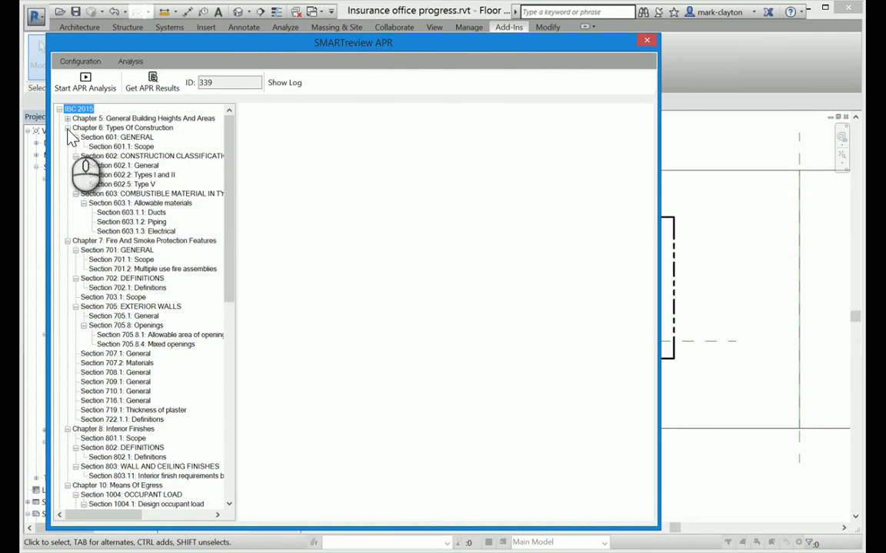
pyautogui.click(67, 129)
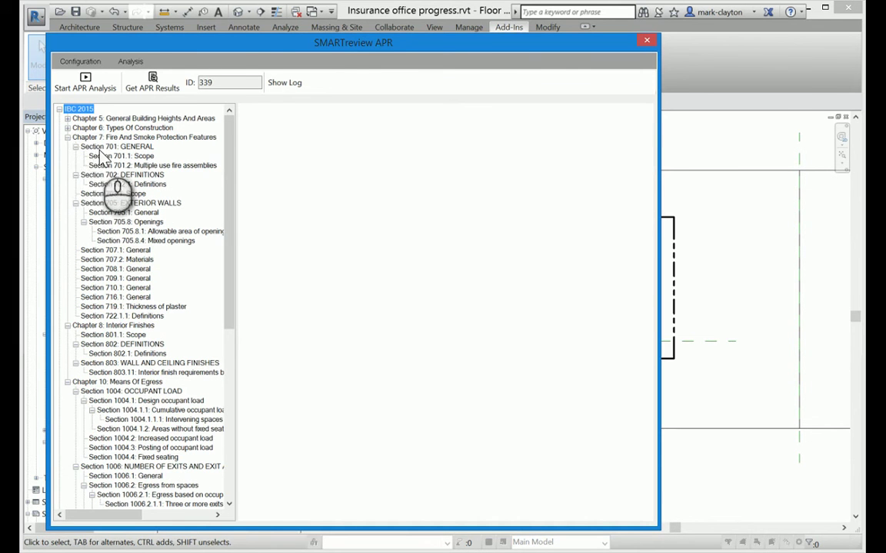
pyautogui.click(172, 232)
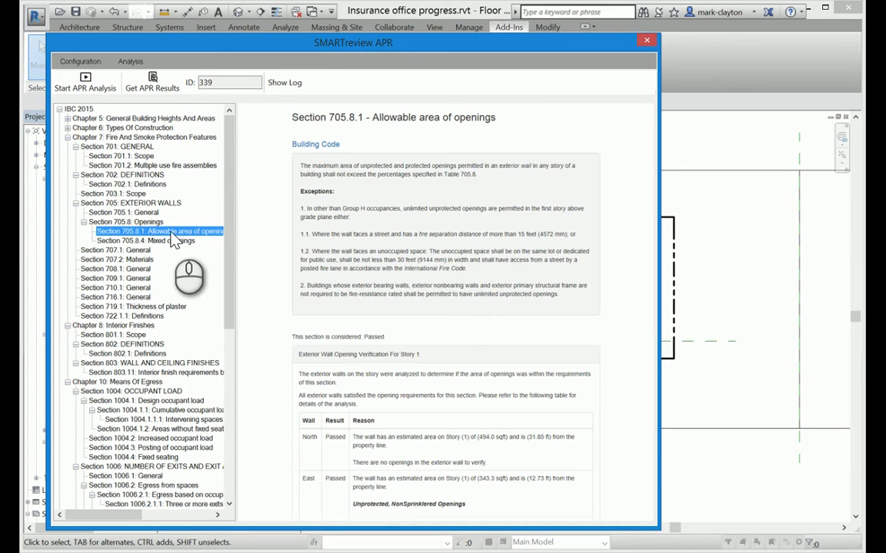
pyautogui.click(456, 290)
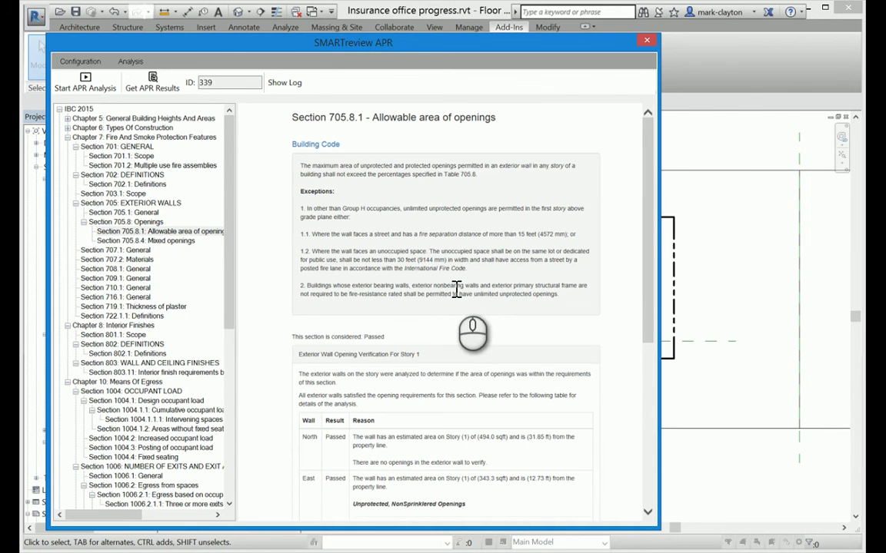
pyautogui.keyDown('ctrl'); pyautogui.scroll(5, 455, 290); pyautogui.keyUp('ctrl')
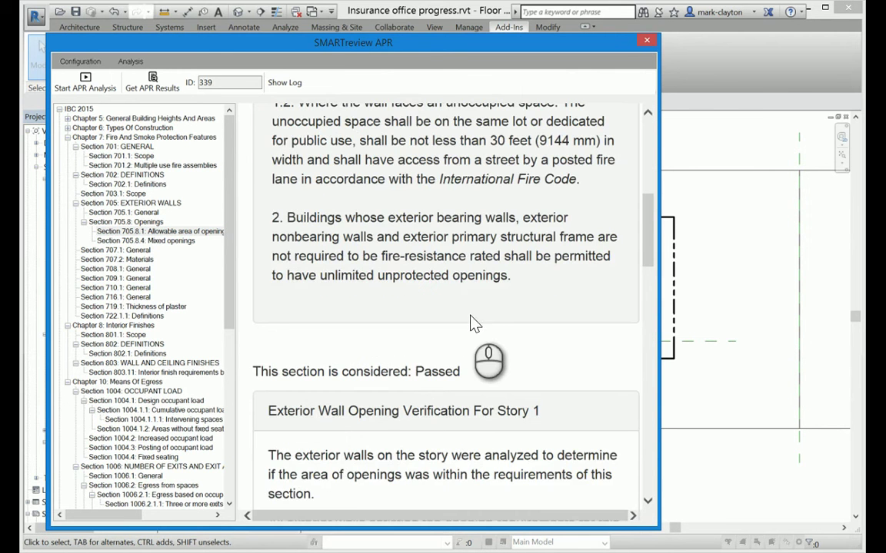
pyautogui.scroll(-10, 471, 322)
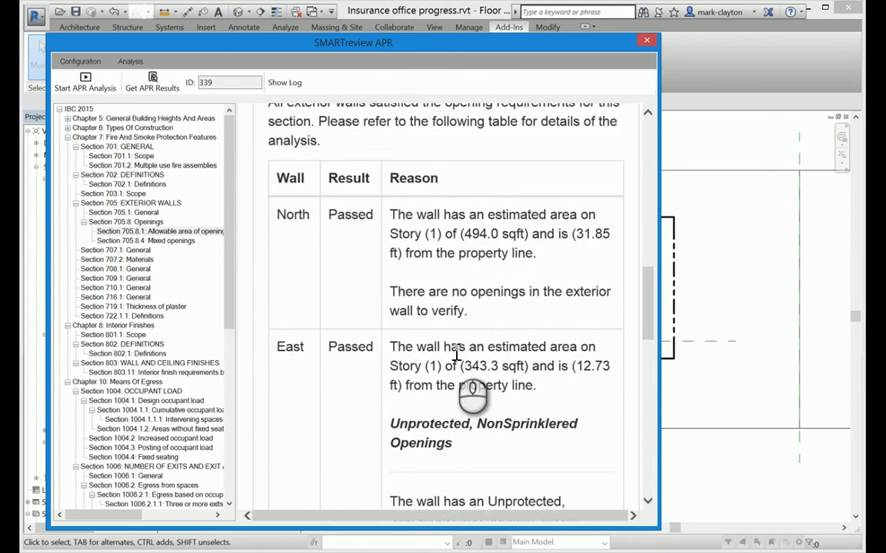
pyautogui.scroll(-3, 456, 354)
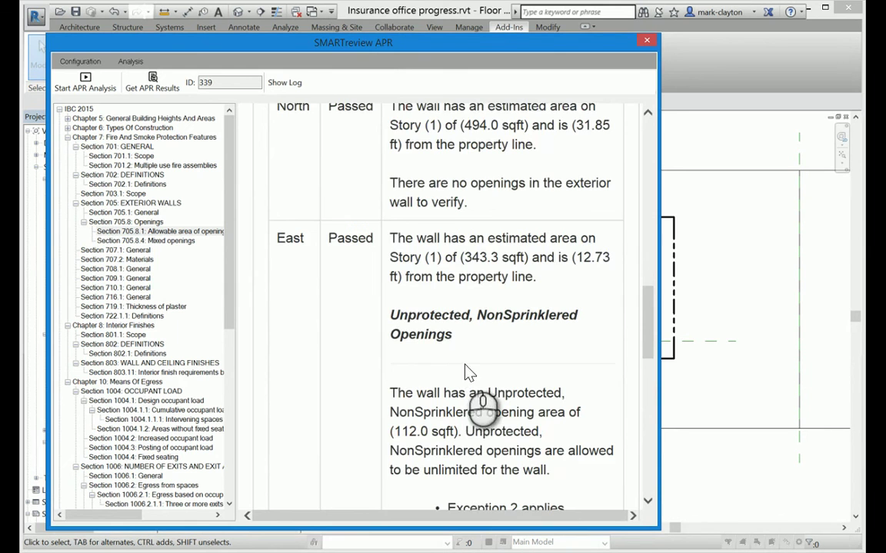
pyautogui.scroll(-1, 469, 372)
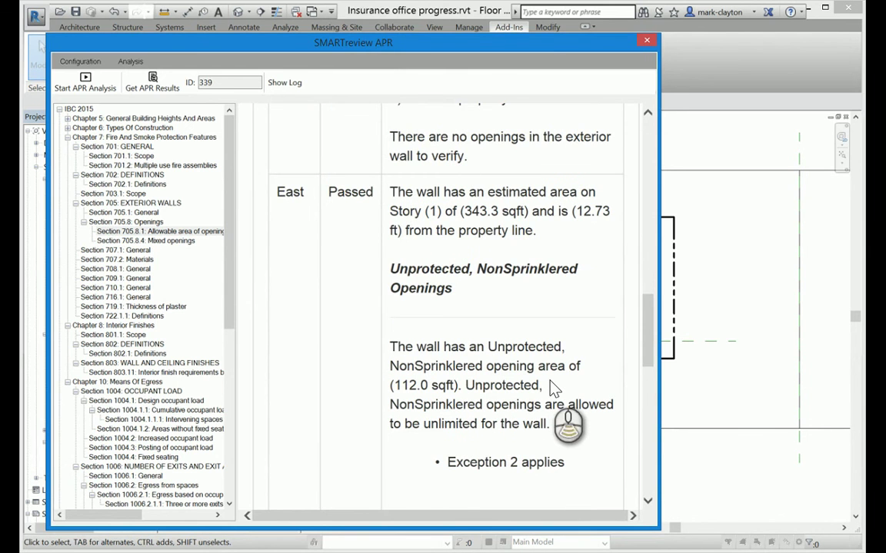
pyautogui.scroll(-1, 547, 387)
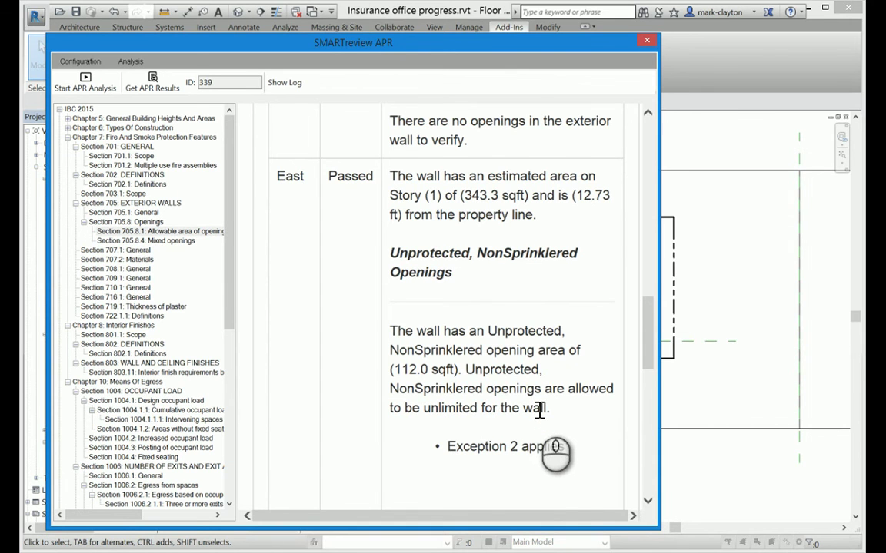
# Step: Review the East wall opening results, and examine the per-door results of Section 1010.1.1 Size of doors in the egress chapter
pyautogui.scroll(-1, 540, 409)
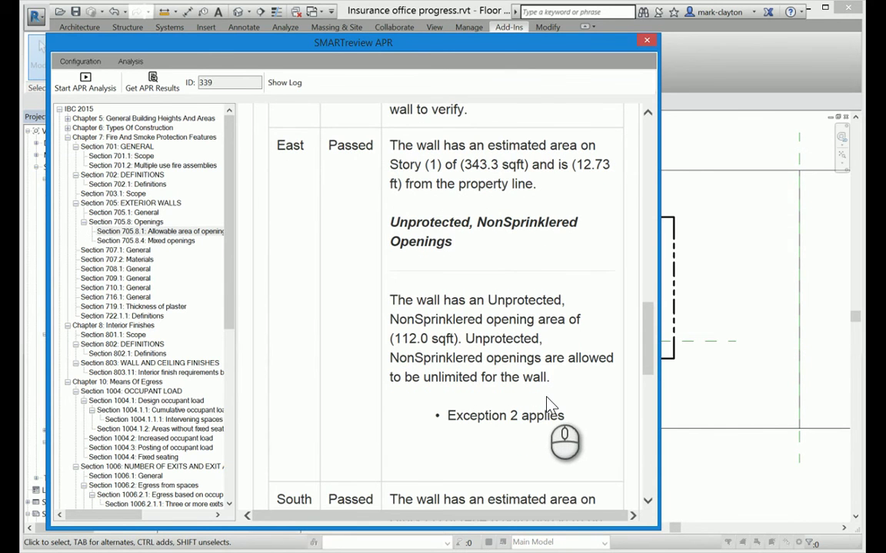
pyautogui.scroll(1, 554, 253)
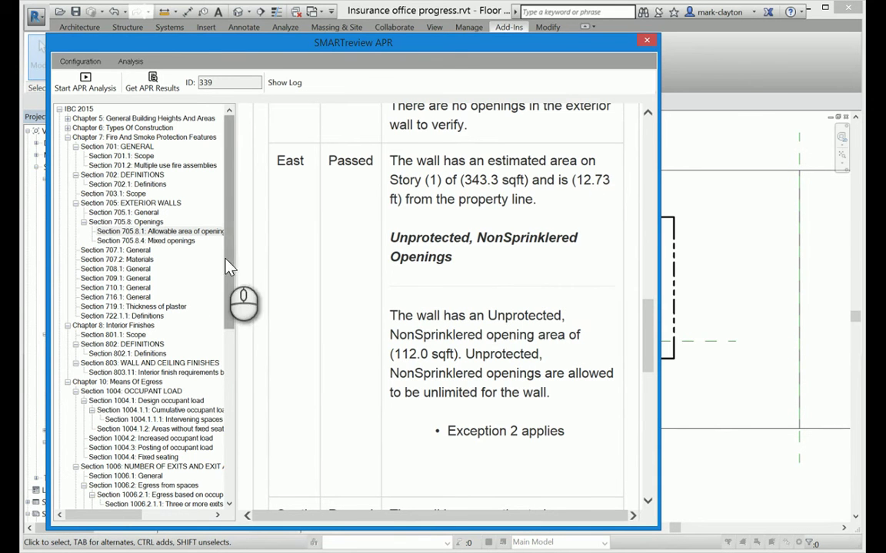
pyautogui.moveTo(229, 258); pyautogui.dragTo(234, 401)
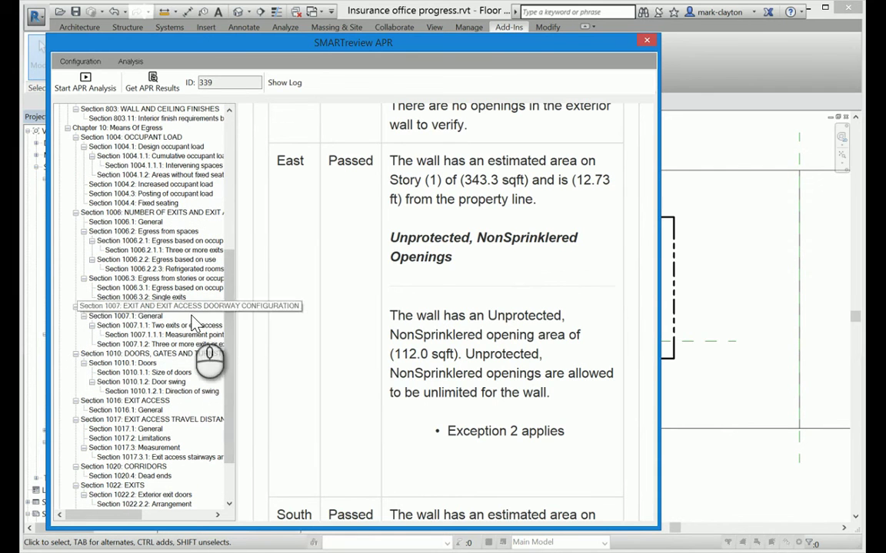
pyautogui.click(176, 372)
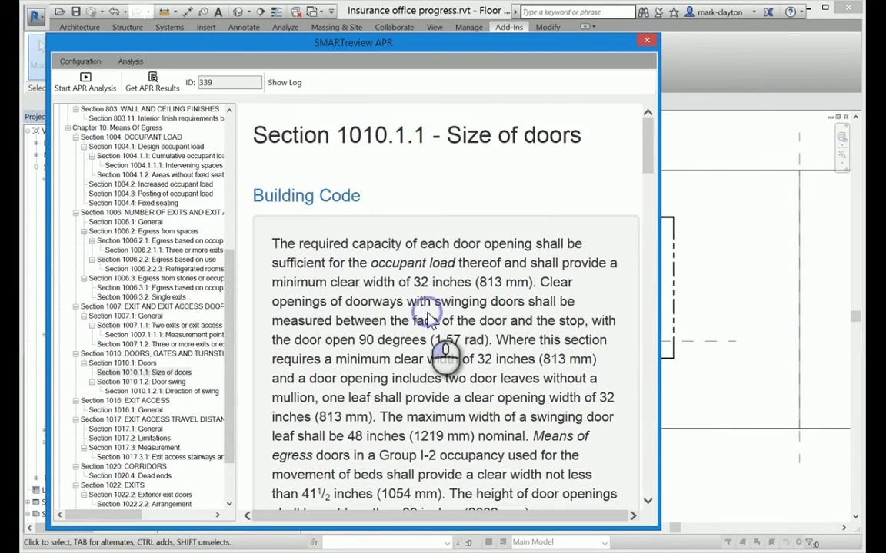
pyautogui.scroll(-5, 427, 319)
pyautogui.scroll(-10, 425, 317)
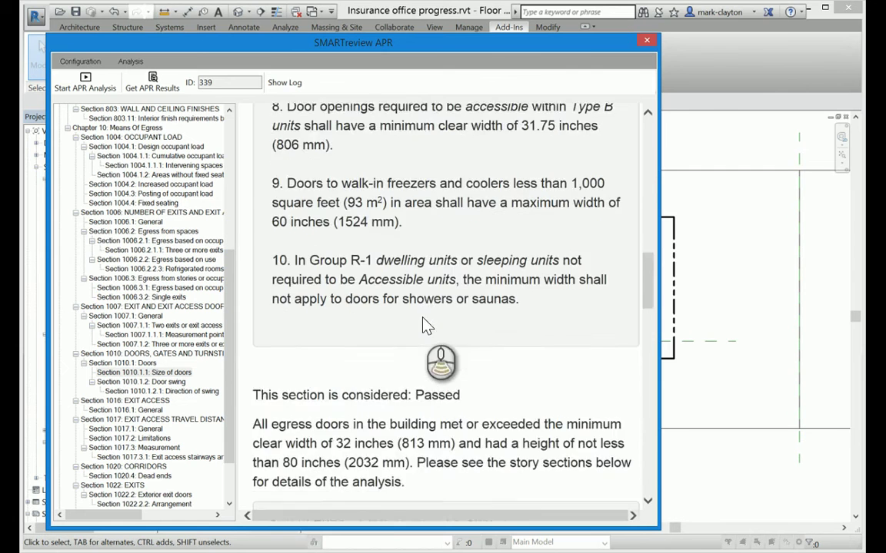
pyautogui.scroll(-10, 425, 317)
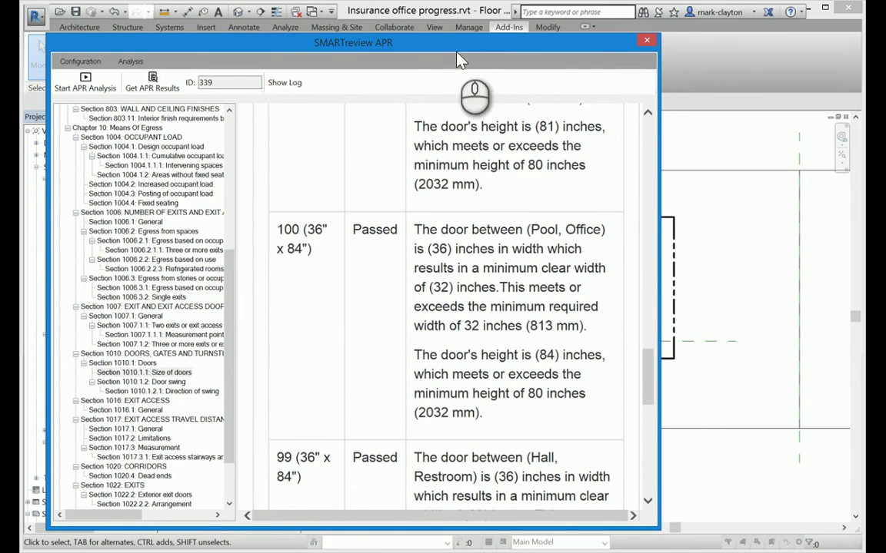
# Step: Close the SMARTreview APR window and switch to the Non-compliance 3D view of Hotel small alpha passes.rvt
pyautogui.click(647, 44)
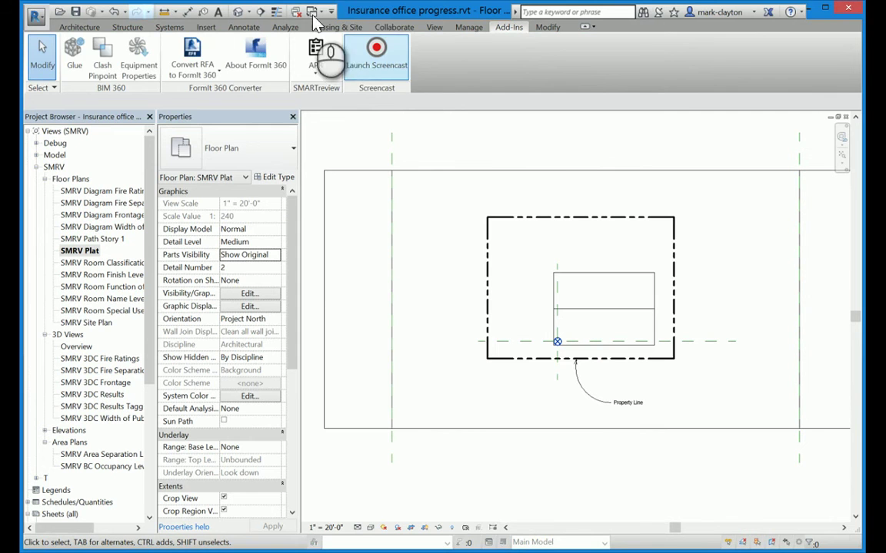
pyautogui.click(320, 13)
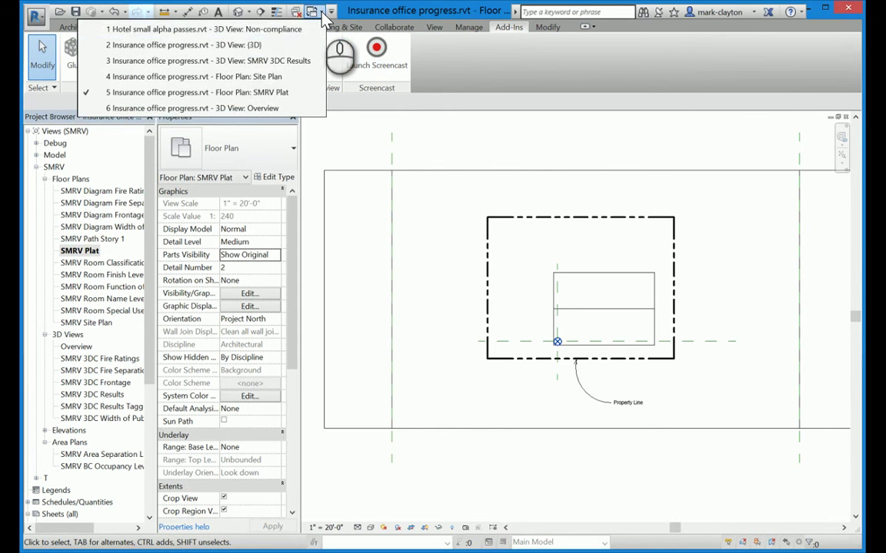
pyautogui.click(239, 33)
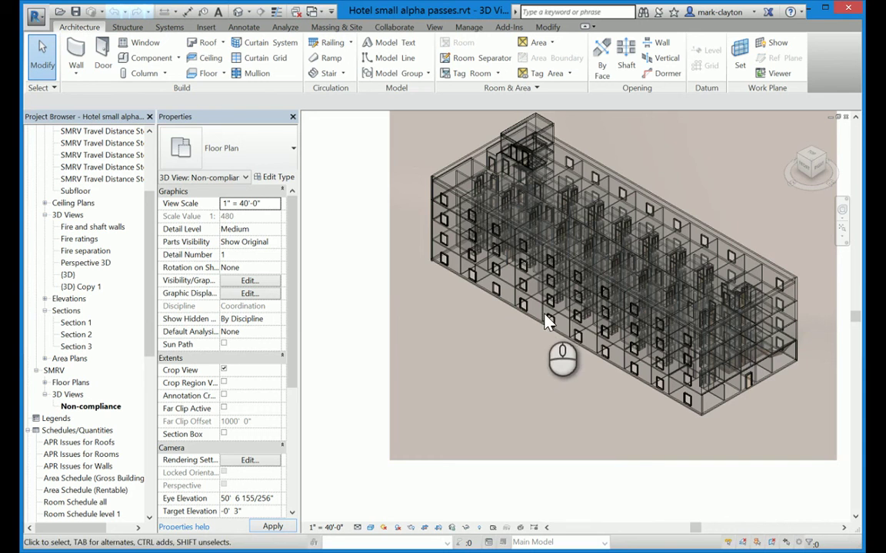
# Step: Open the Section 1 building section view of the hotel model
pyautogui.click(148, 289)
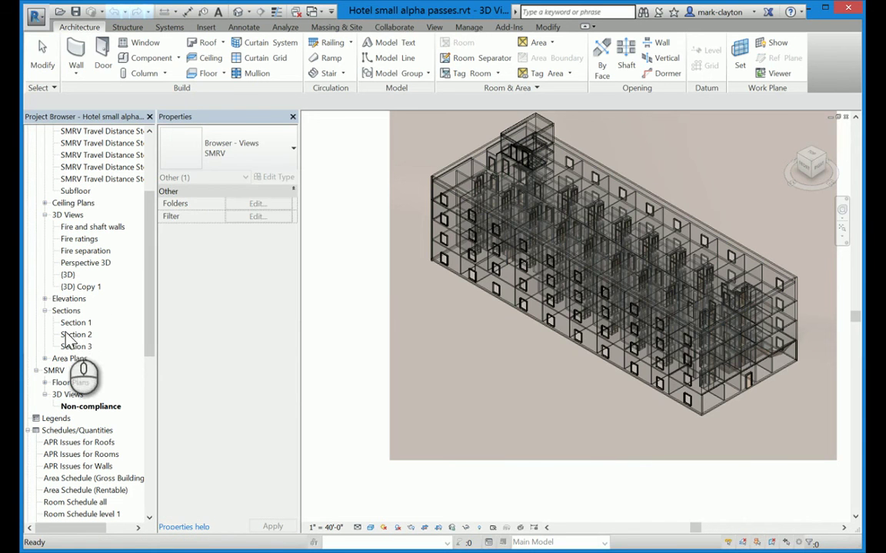
pyautogui.click(74, 324)
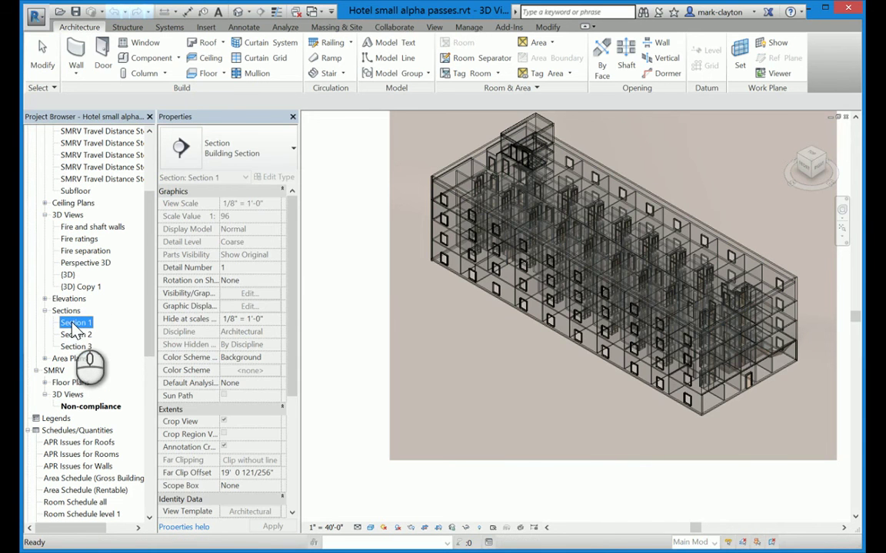
pyautogui.doubleClick(75, 326)
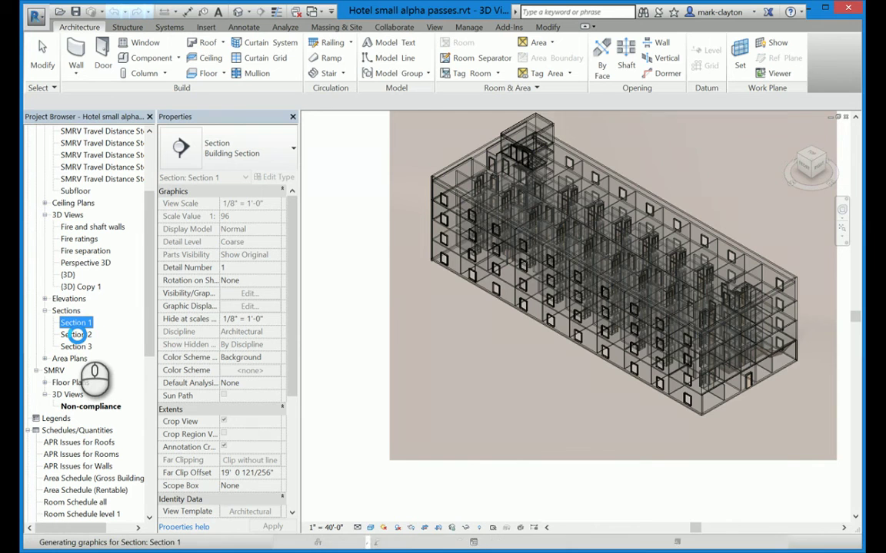